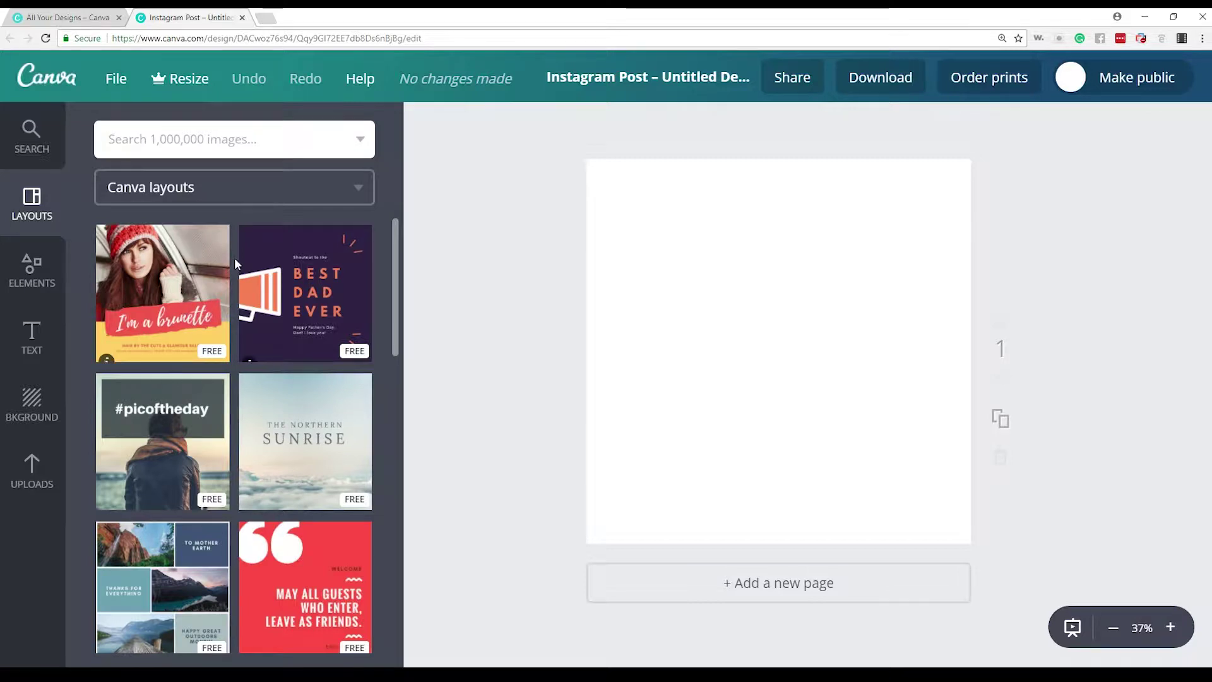
Step: Look through the available design elements, text styles, backgrounds and uploaded images
click(30, 271)
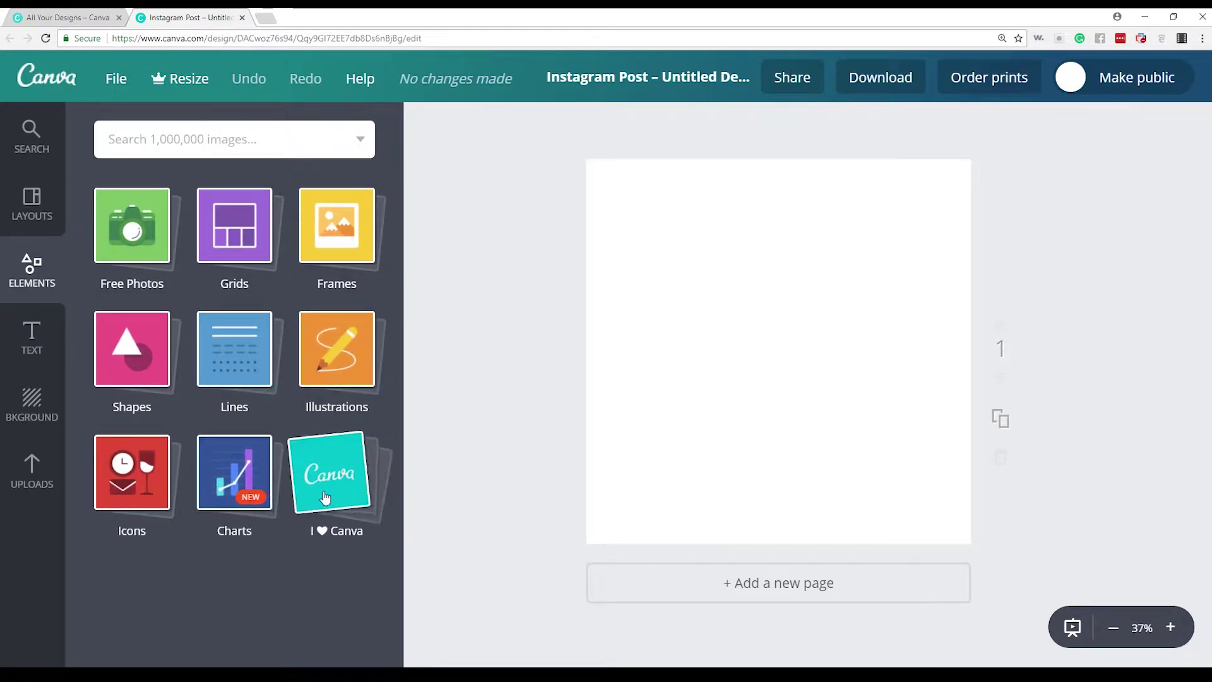
click(42, 339)
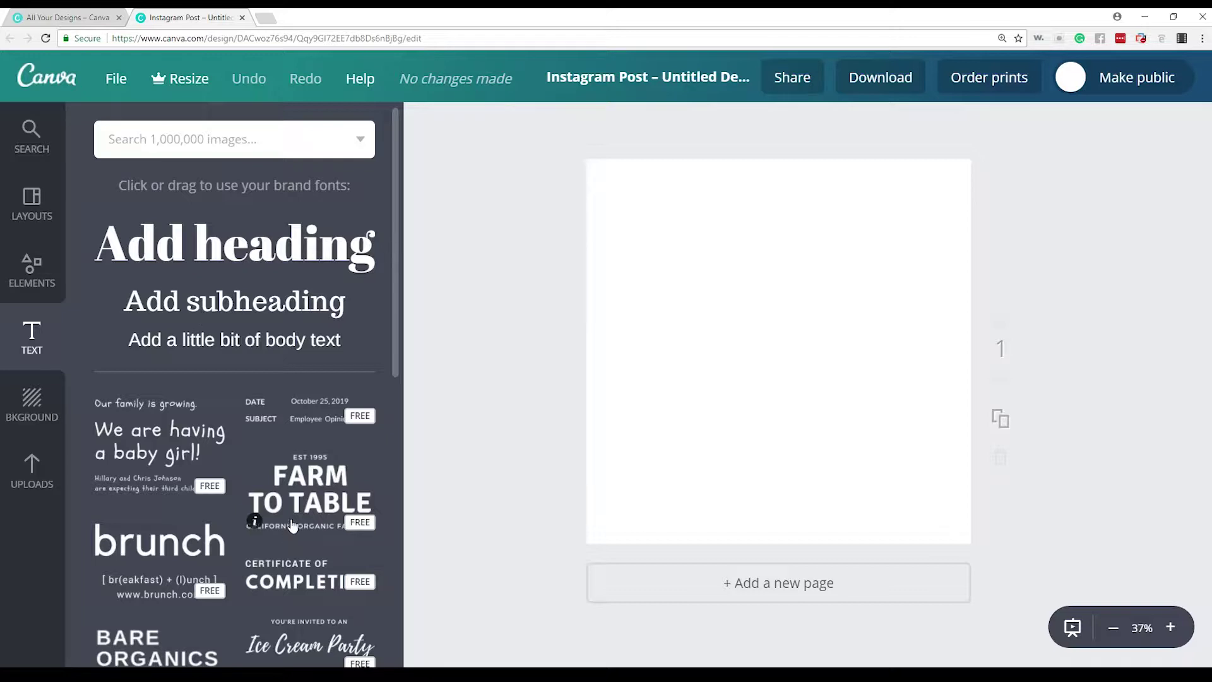
scroll(237, 478, down, 2)
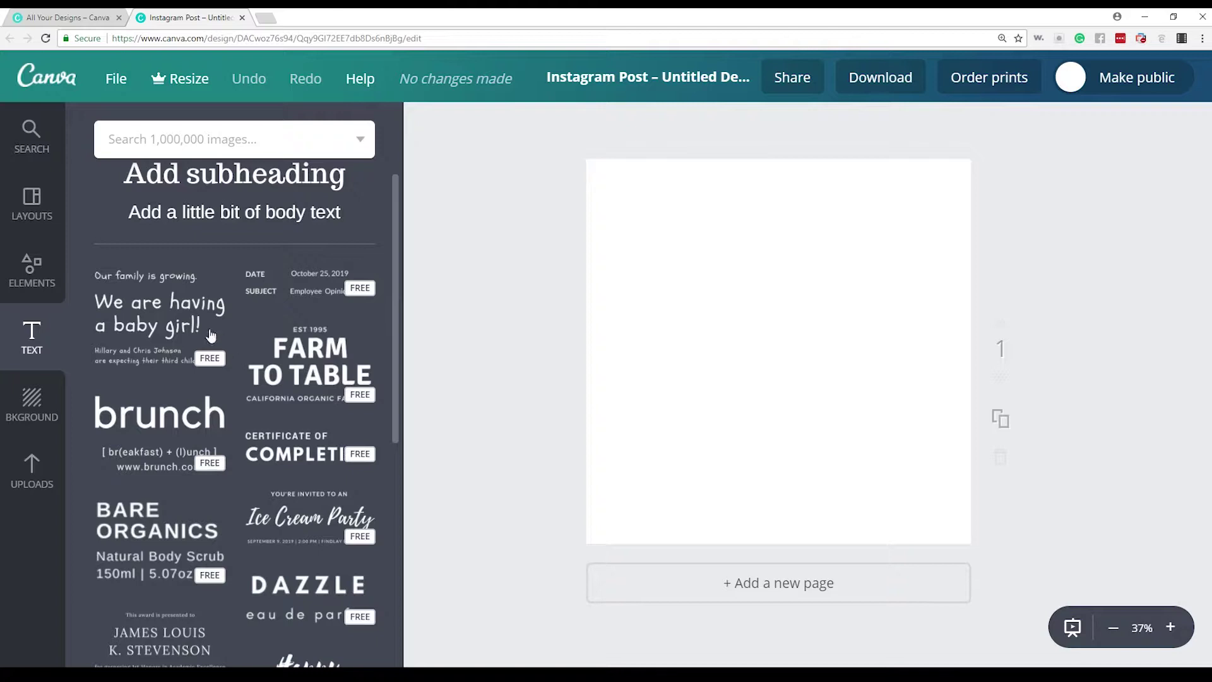
mouse_move(264, 338)
scroll(259, 378, down, 5)
click(50, 410)
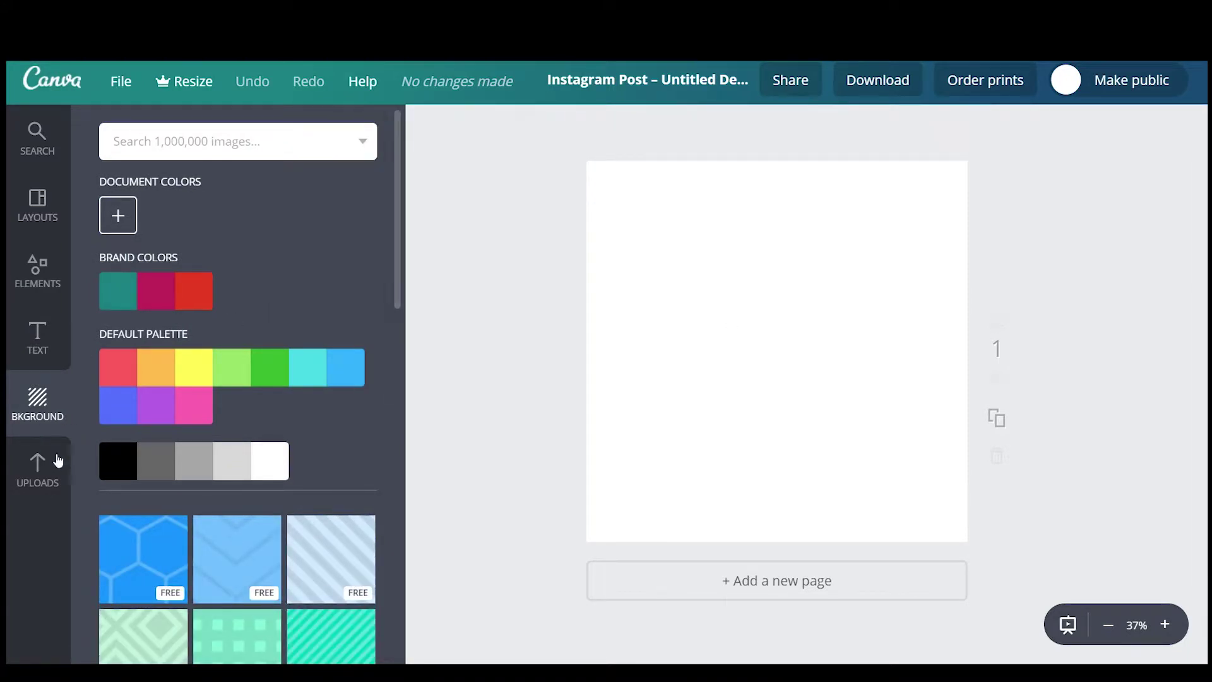
click(39, 465)
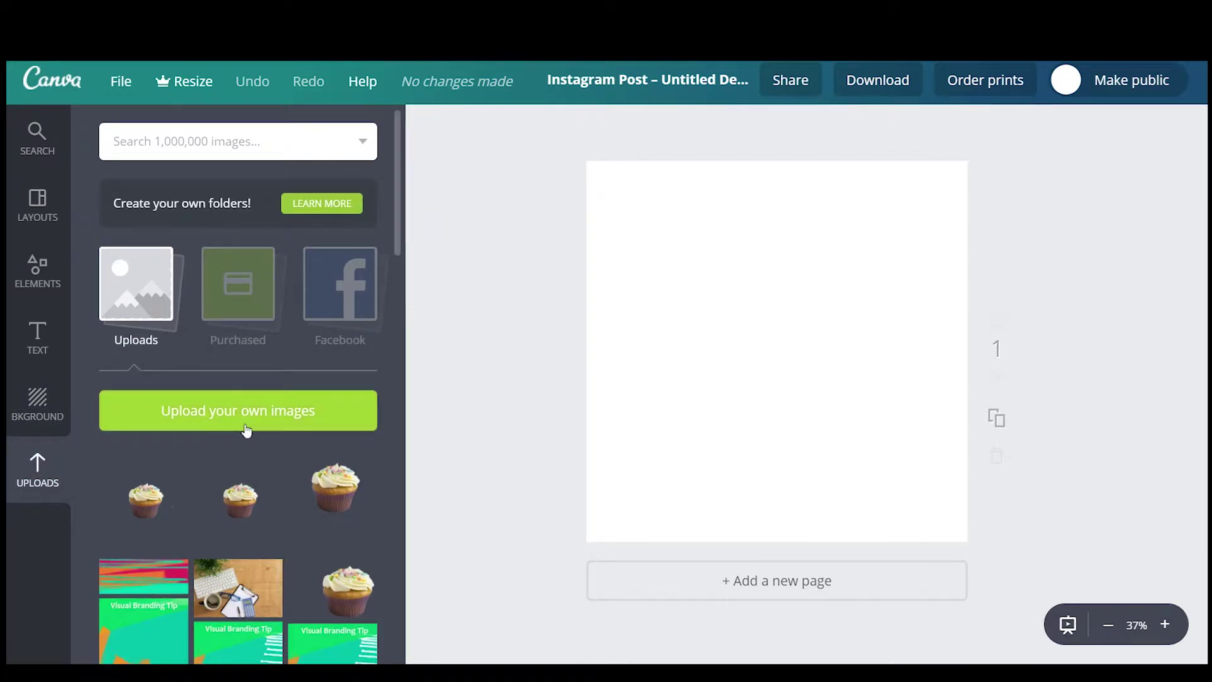
scroll(246, 429, down, 1)
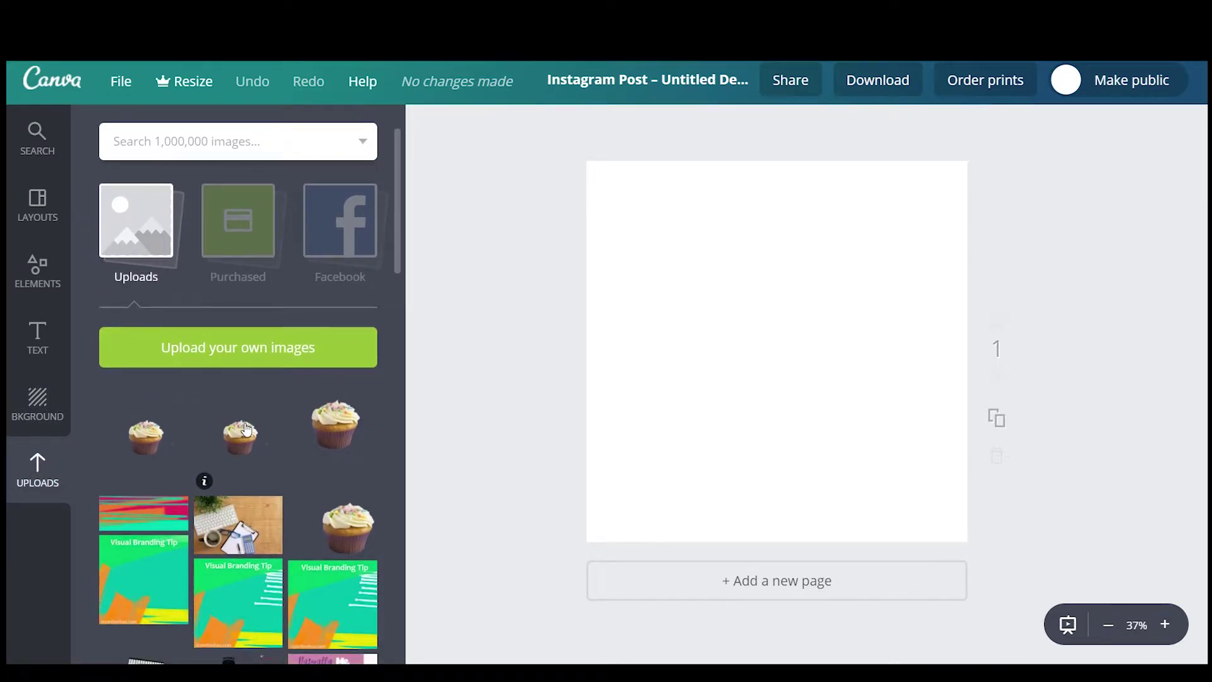
scroll(300, 407, up, 1)
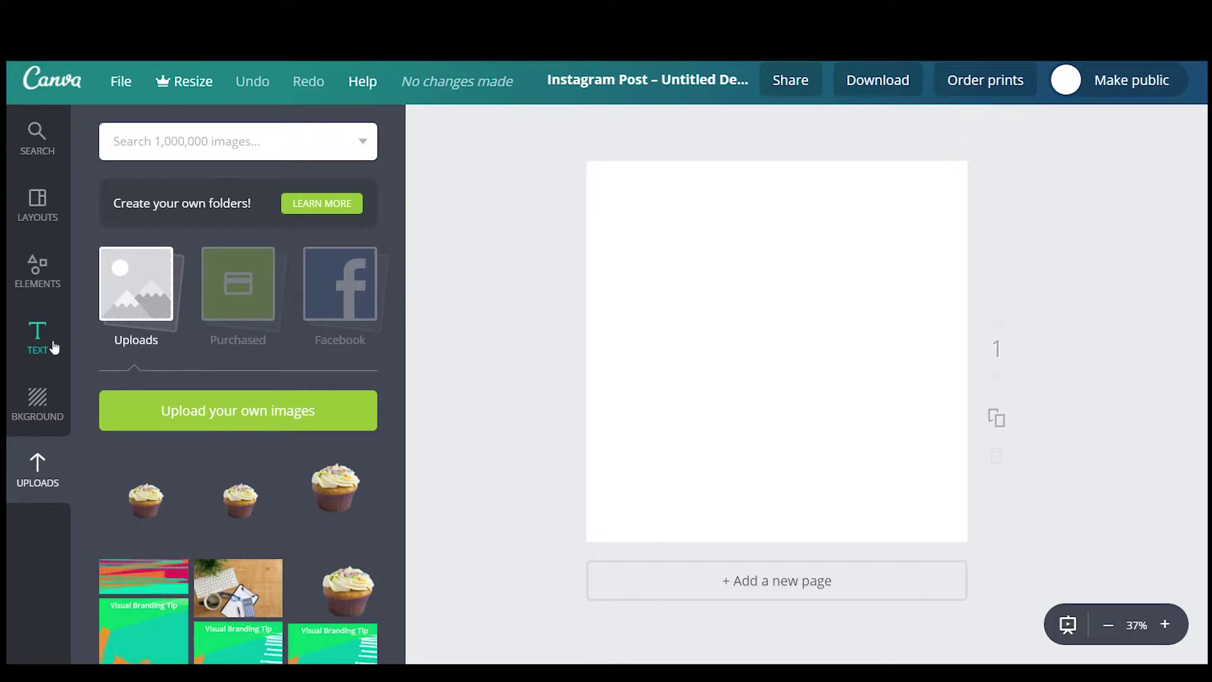
Step: Add a heading to the blank page with the text "Sweet"
click(48, 343)
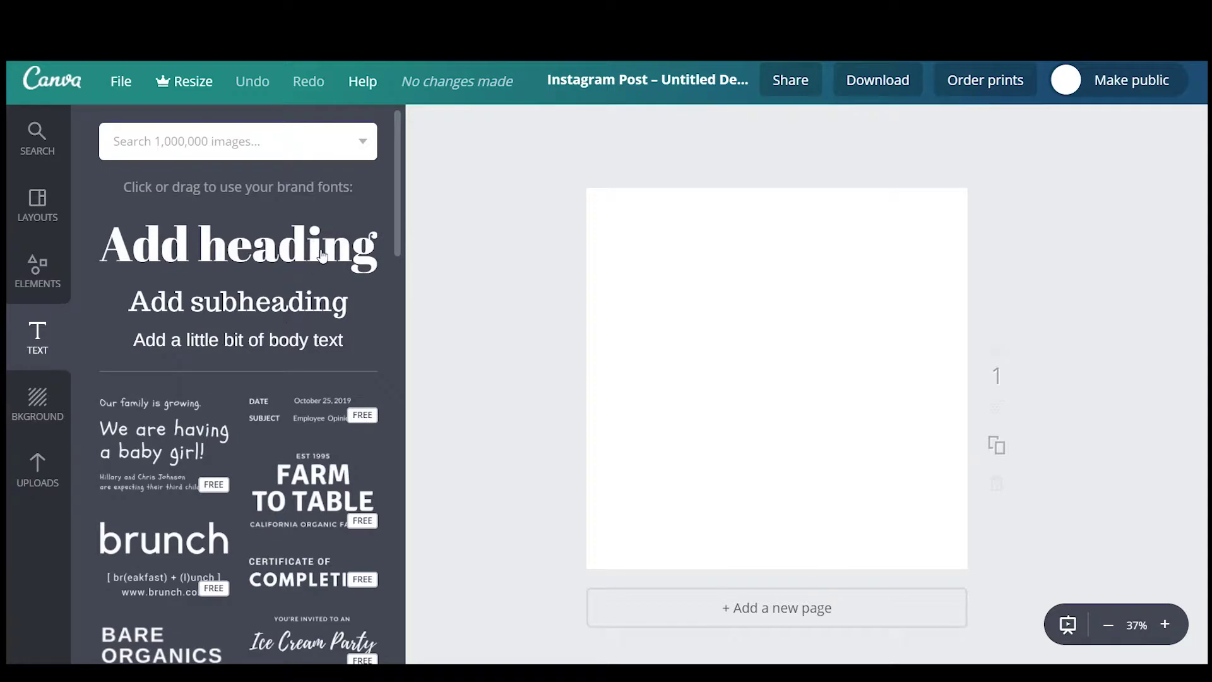
click(322, 254)
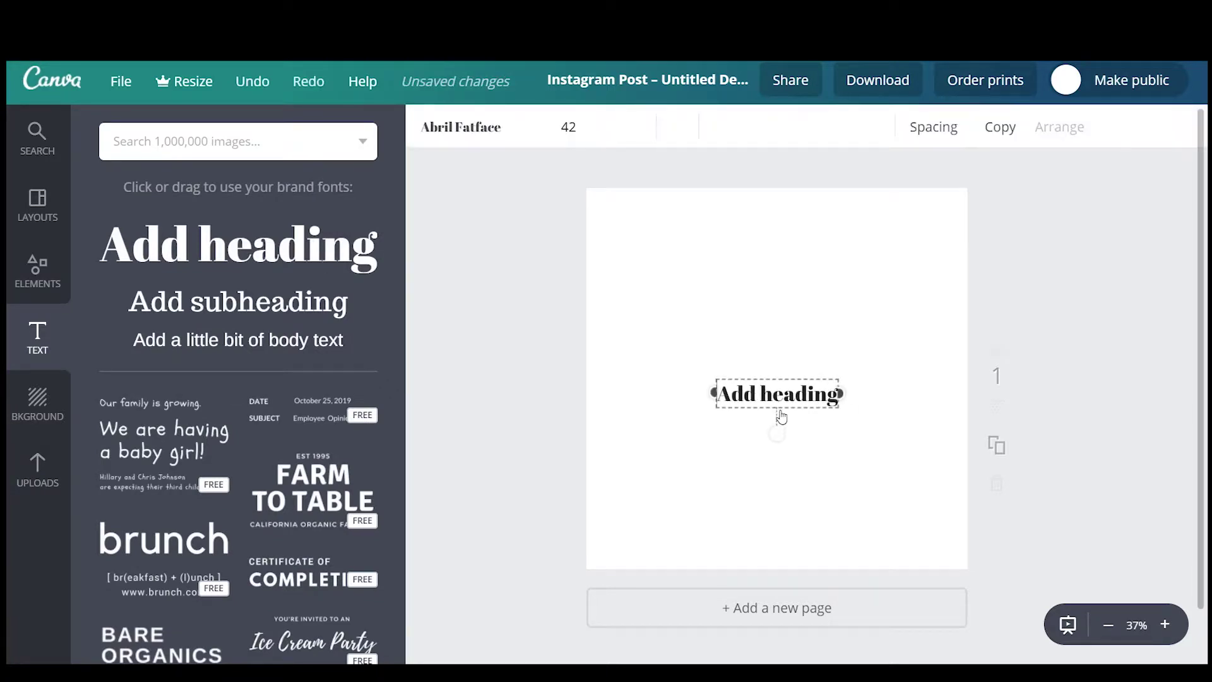
double_click(786, 389)
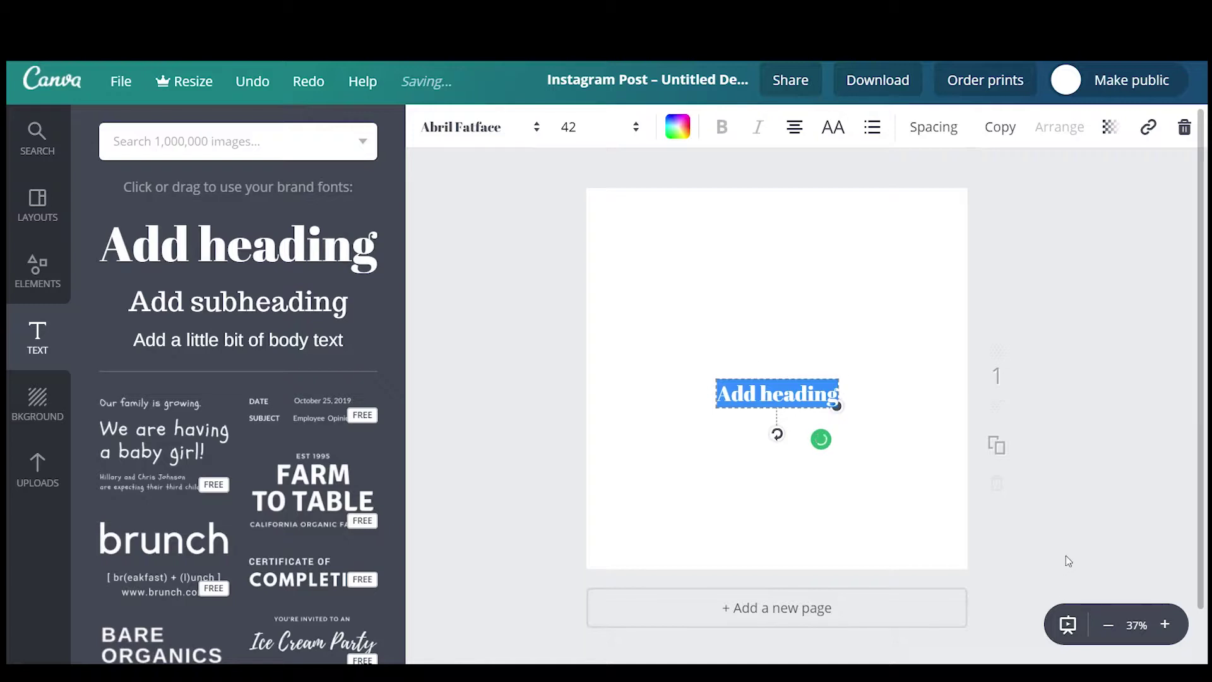
text(S)
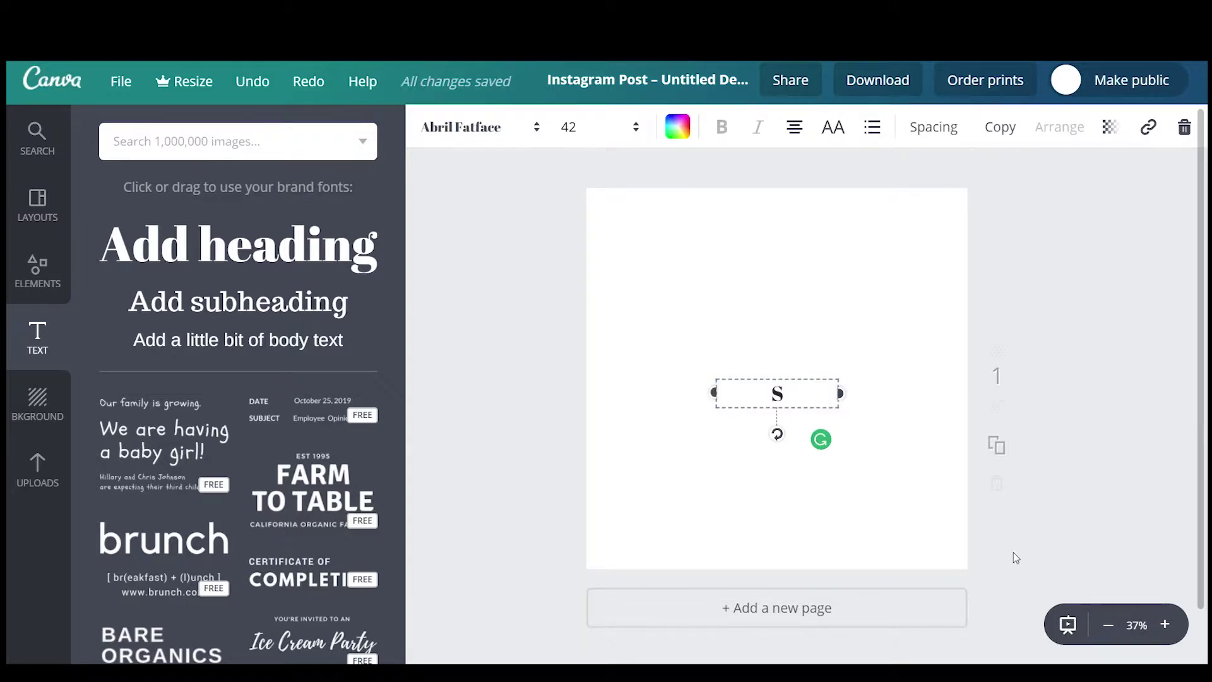
text(weet)
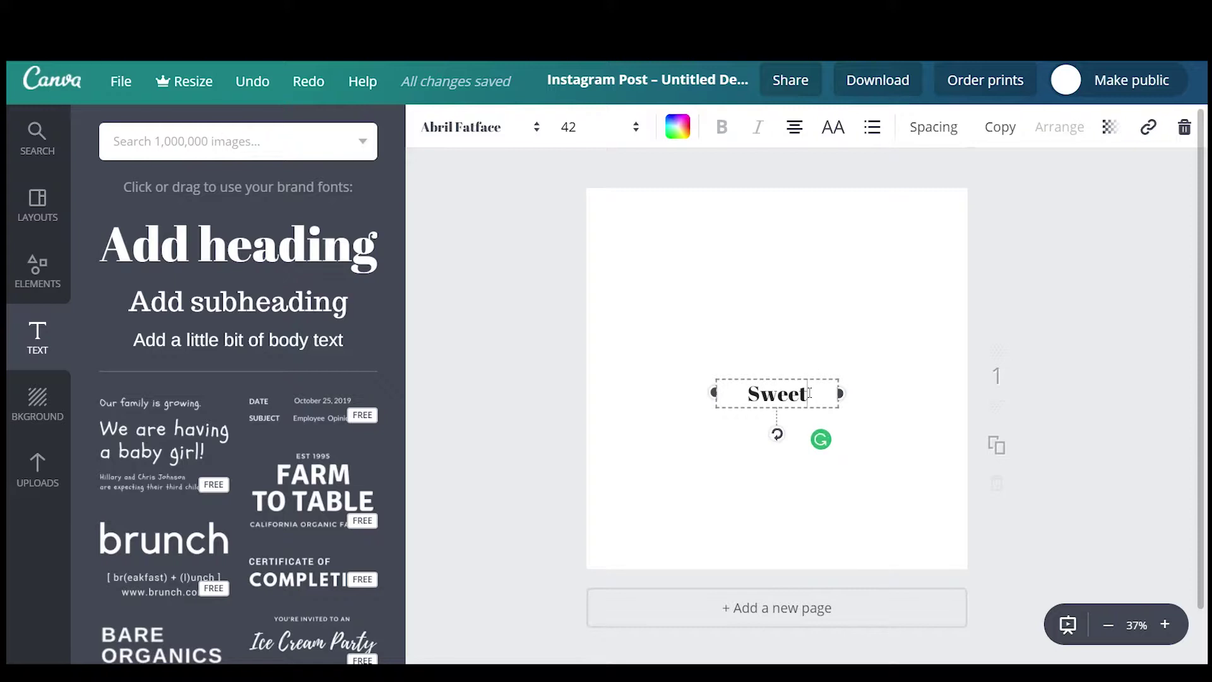
Step: Change the font of the "Sweet" heading to Brusher
click(499, 127)
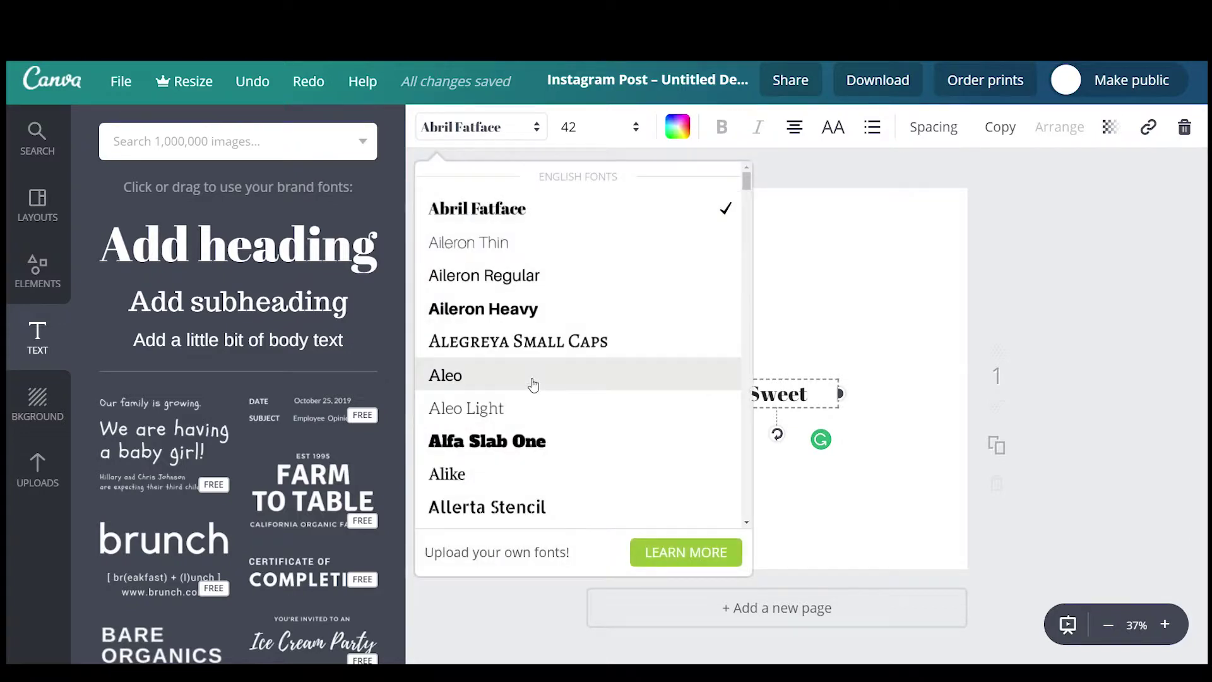
scroll(534, 382, down, 10)
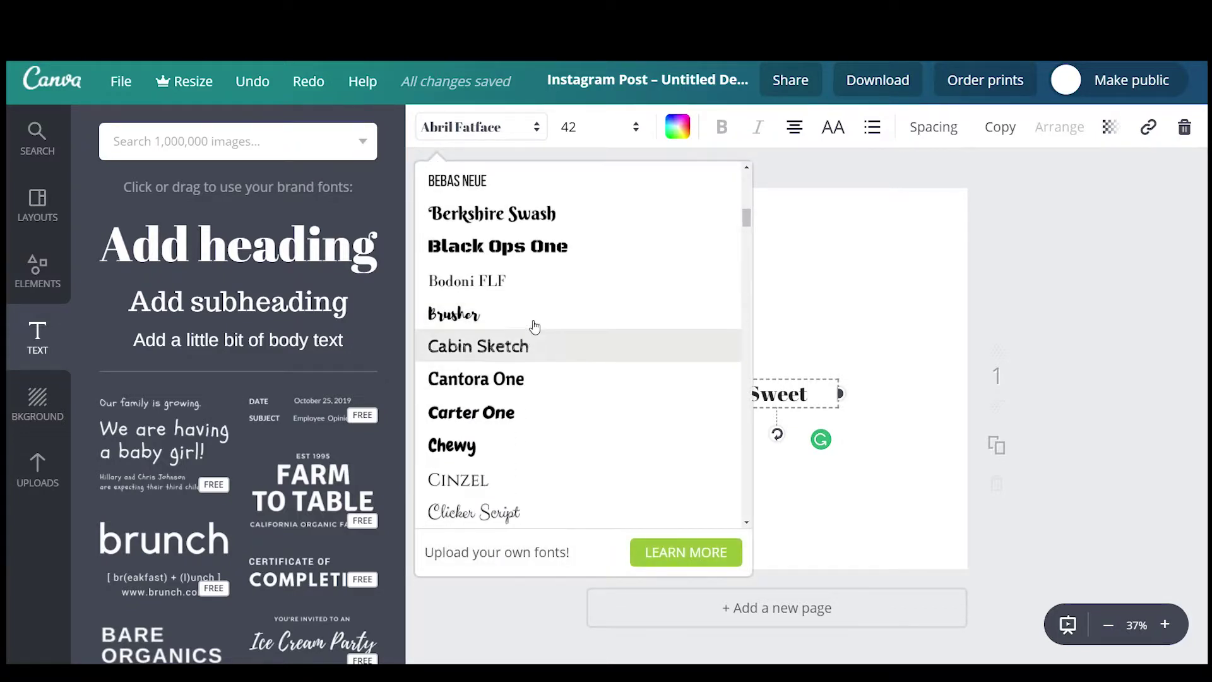
click(538, 312)
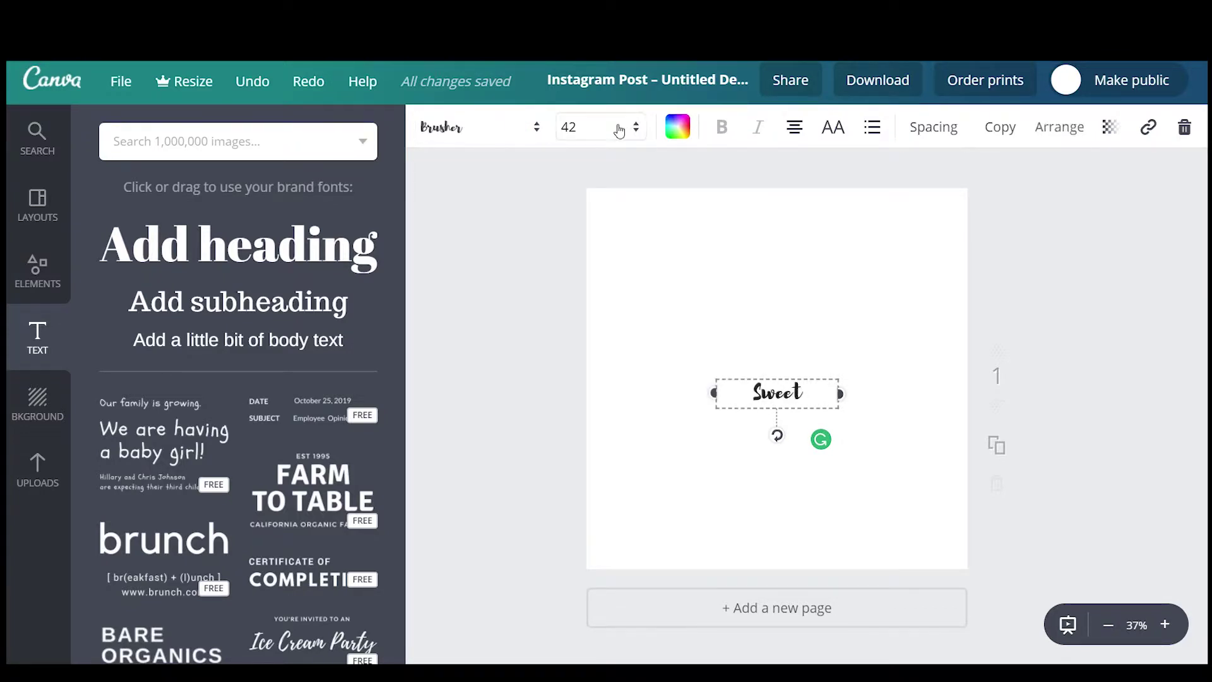
Step: Set the font size of the "Sweet" heading to 200
click(592, 125)
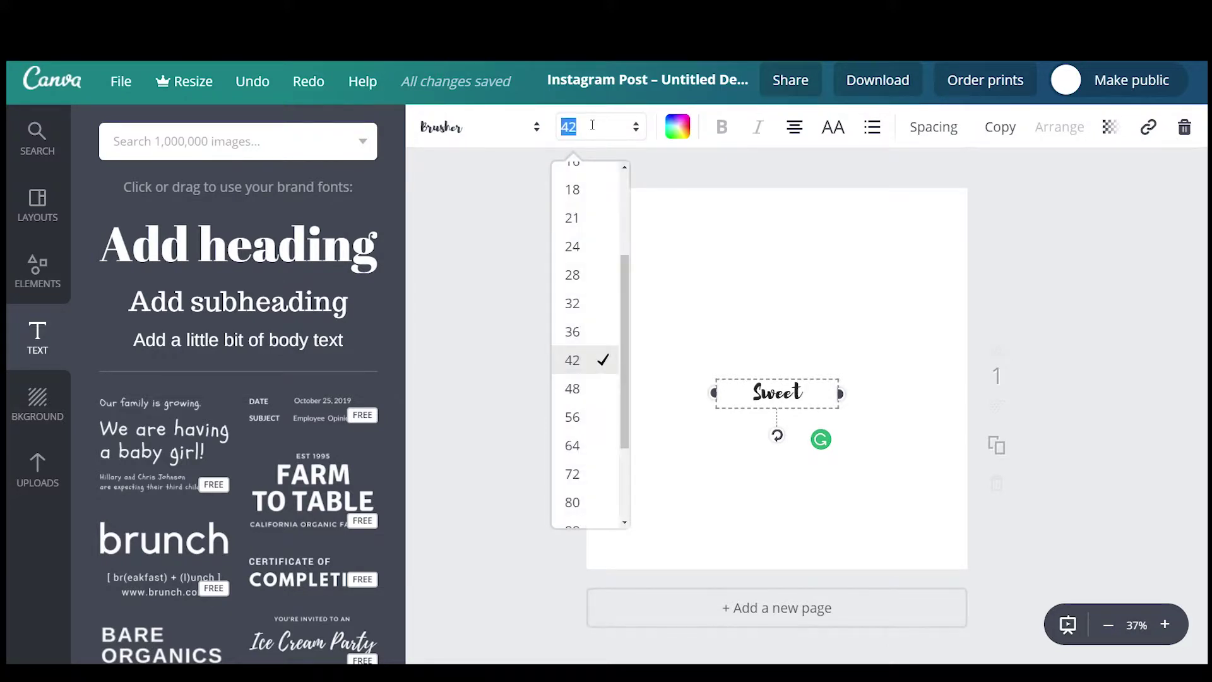
text(200)
scroll(585, 320, down, 3)
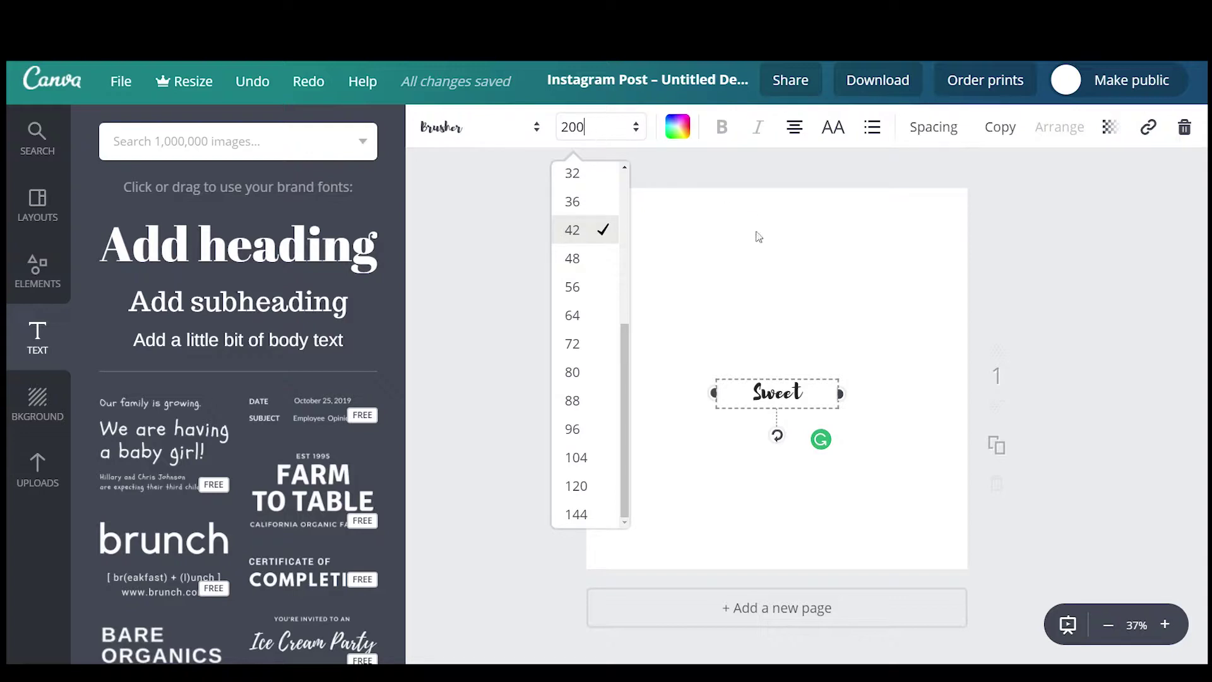
key(Return)
click(591, 130)
key(Return)
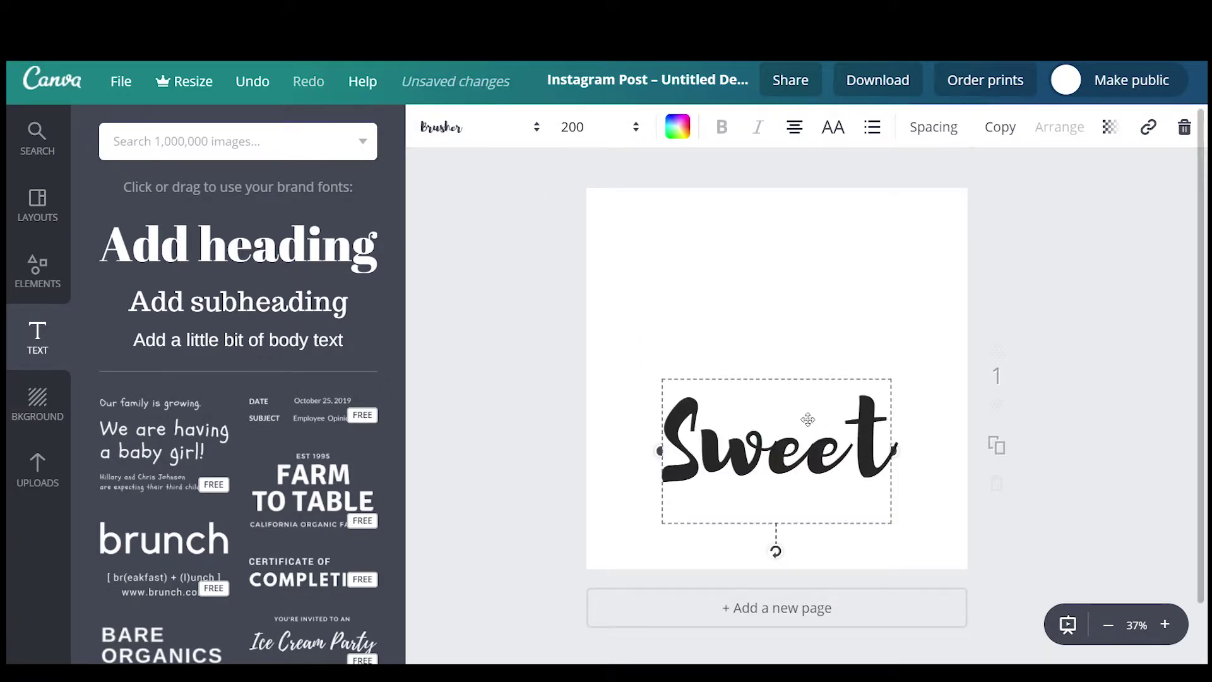
Step: Move the "Sweet" heading to the upper part of the page, centred horizontally, and colour it purple from the default palette
drag(780, 440, 780, 325)
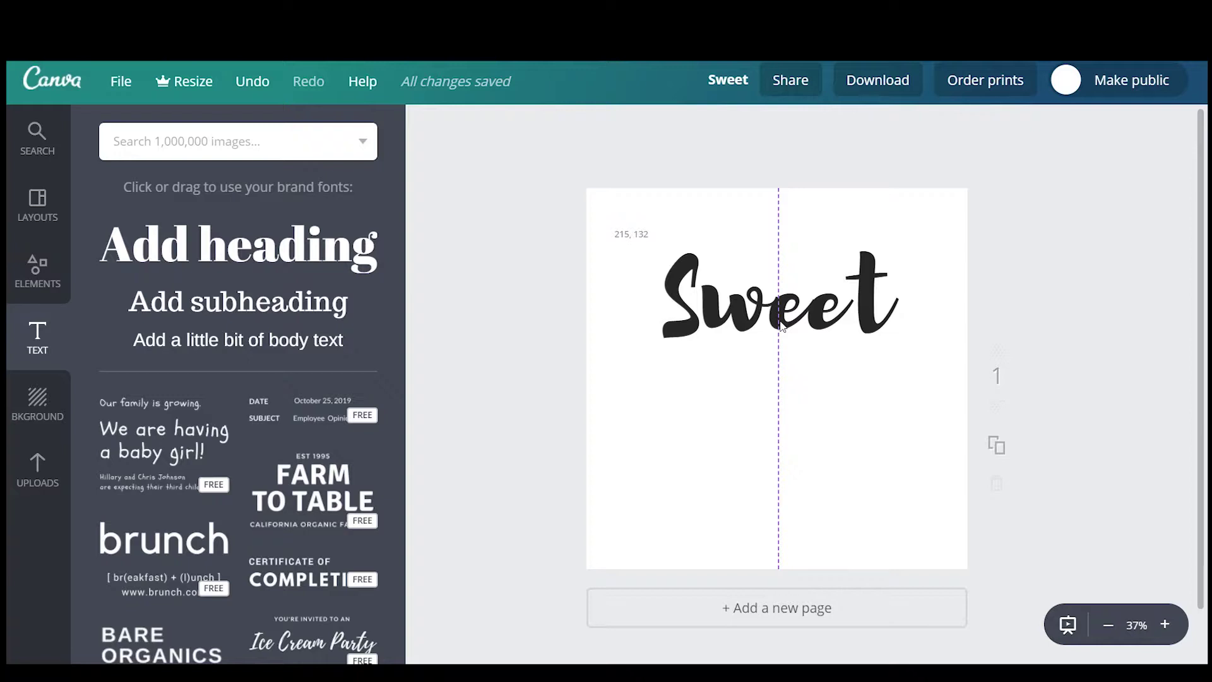
drag(782, 323, 781, 327)
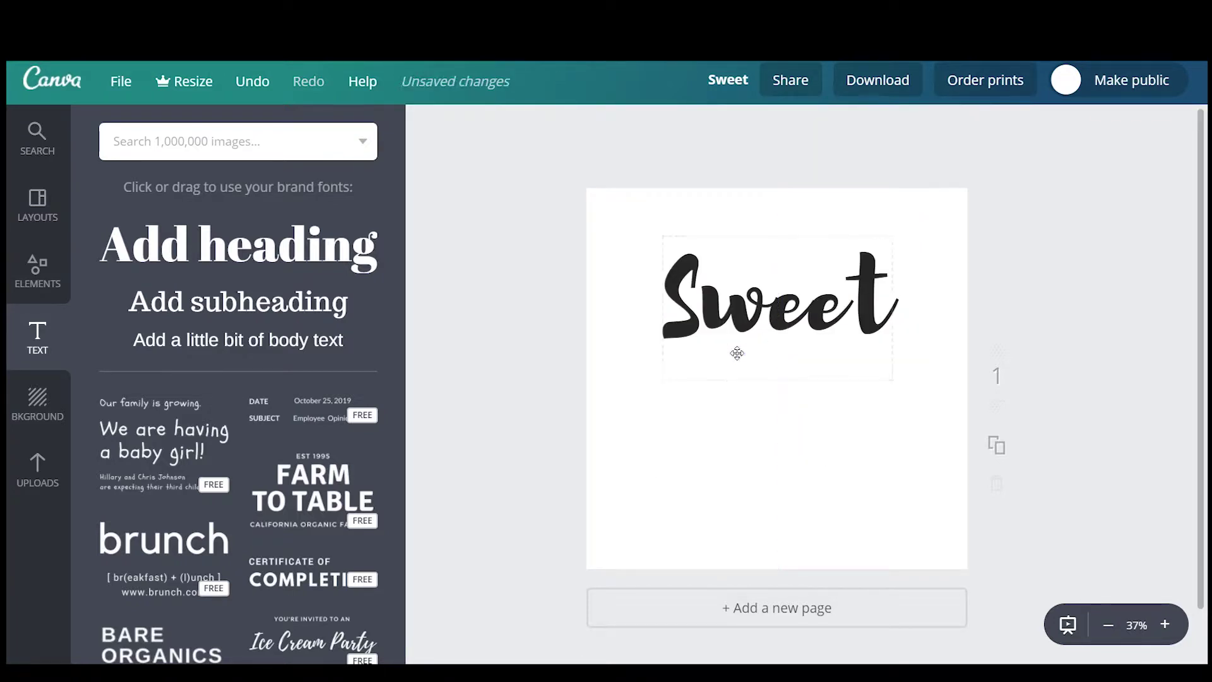
click(762, 297)
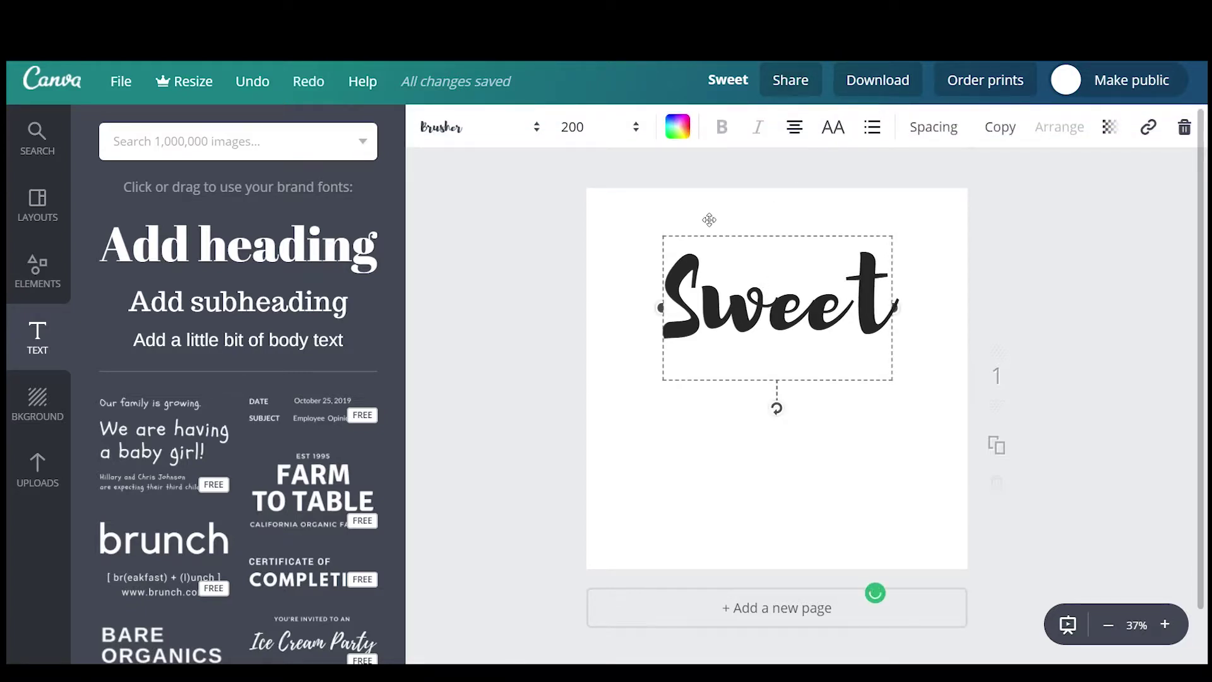
click(678, 131)
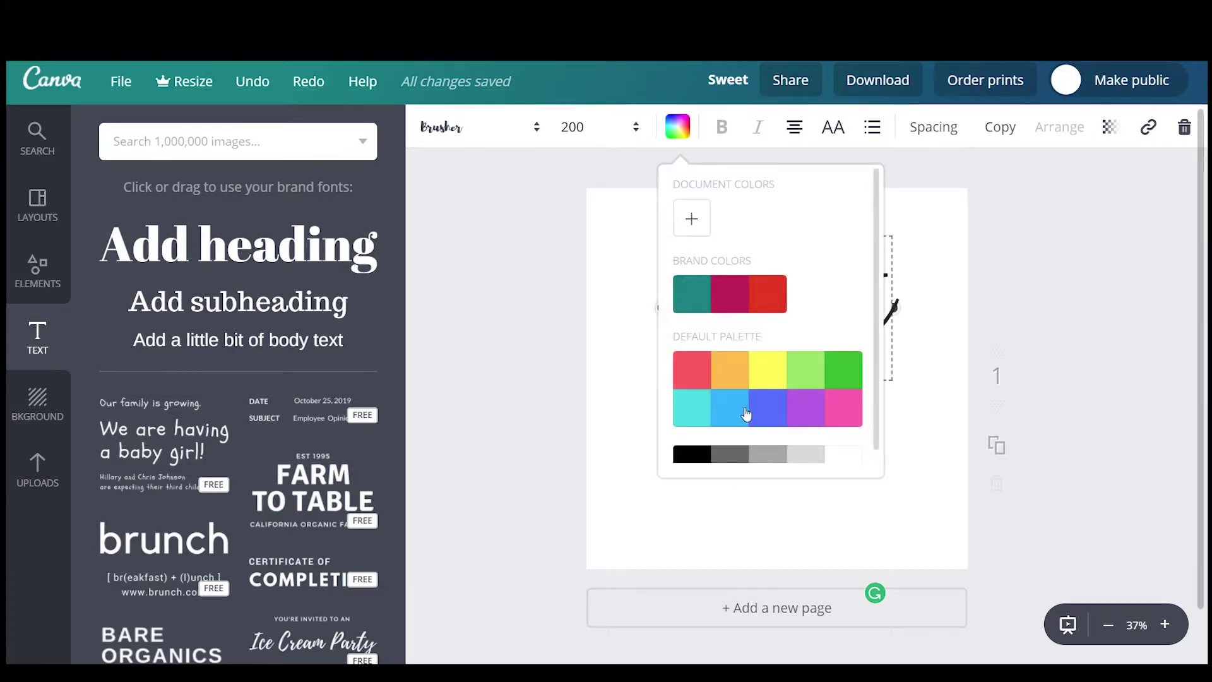
click(806, 407)
click(941, 502)
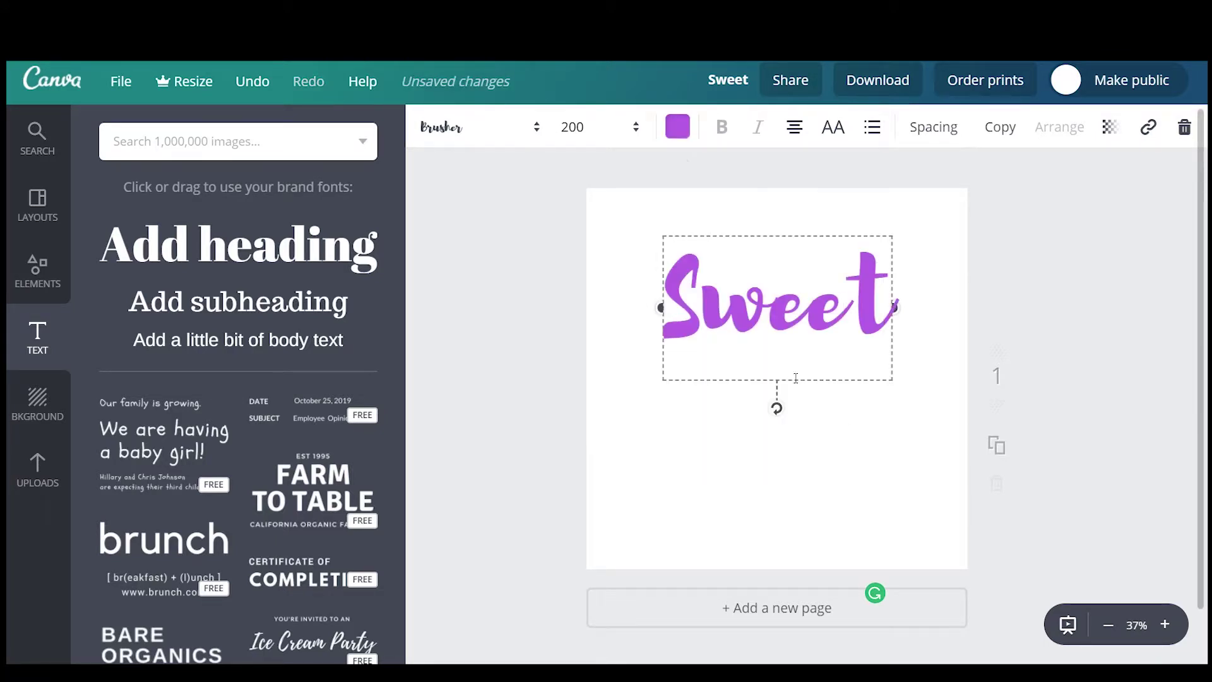
click(874, 455)
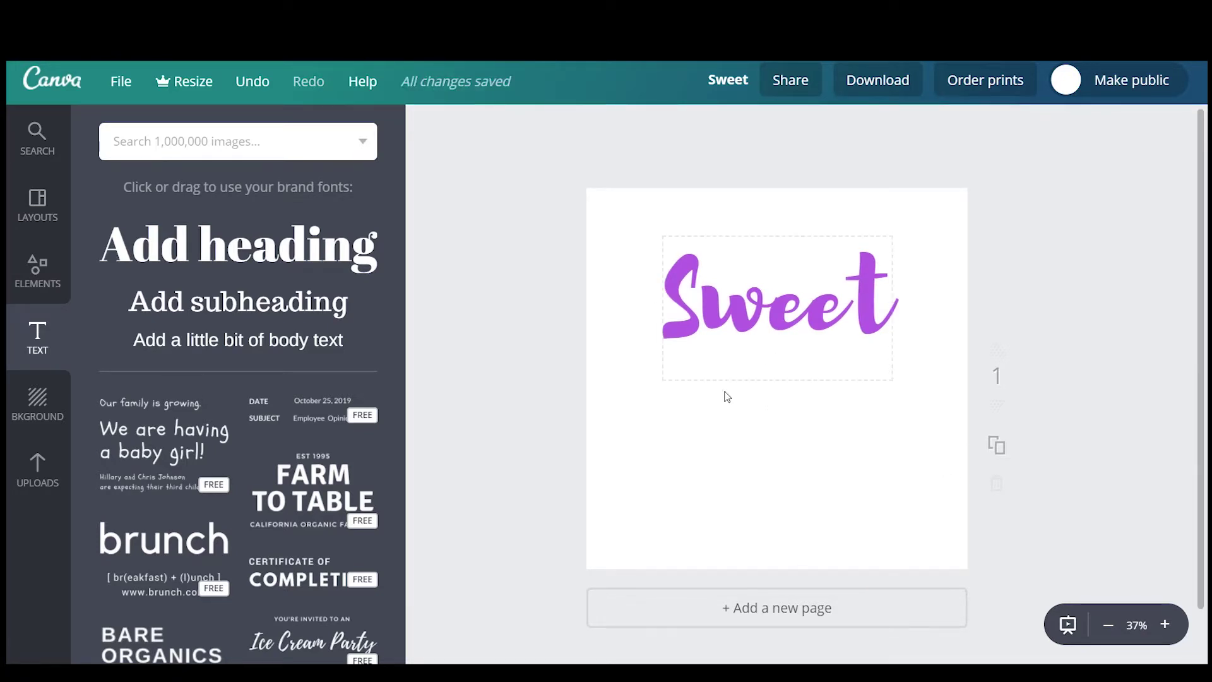
Step: Add a subheading with the text "Deals!" to the page
click(261, 316)
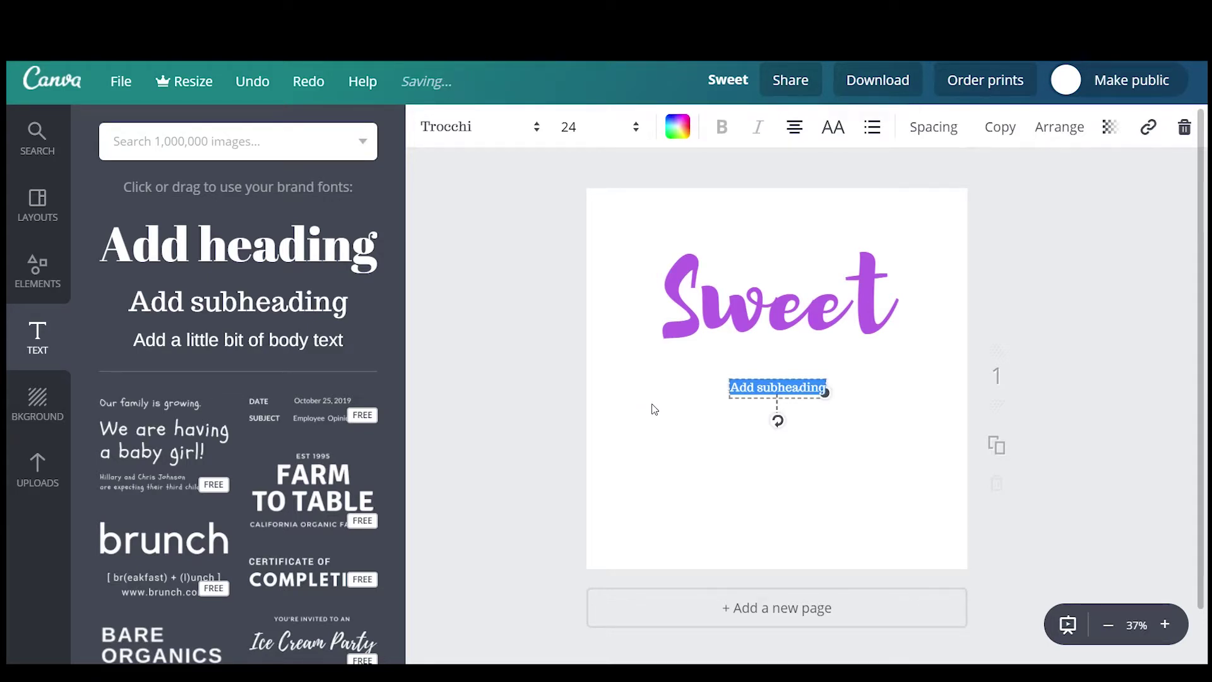
text(Deasl)
key(BackSpace)
key(BackSpace)
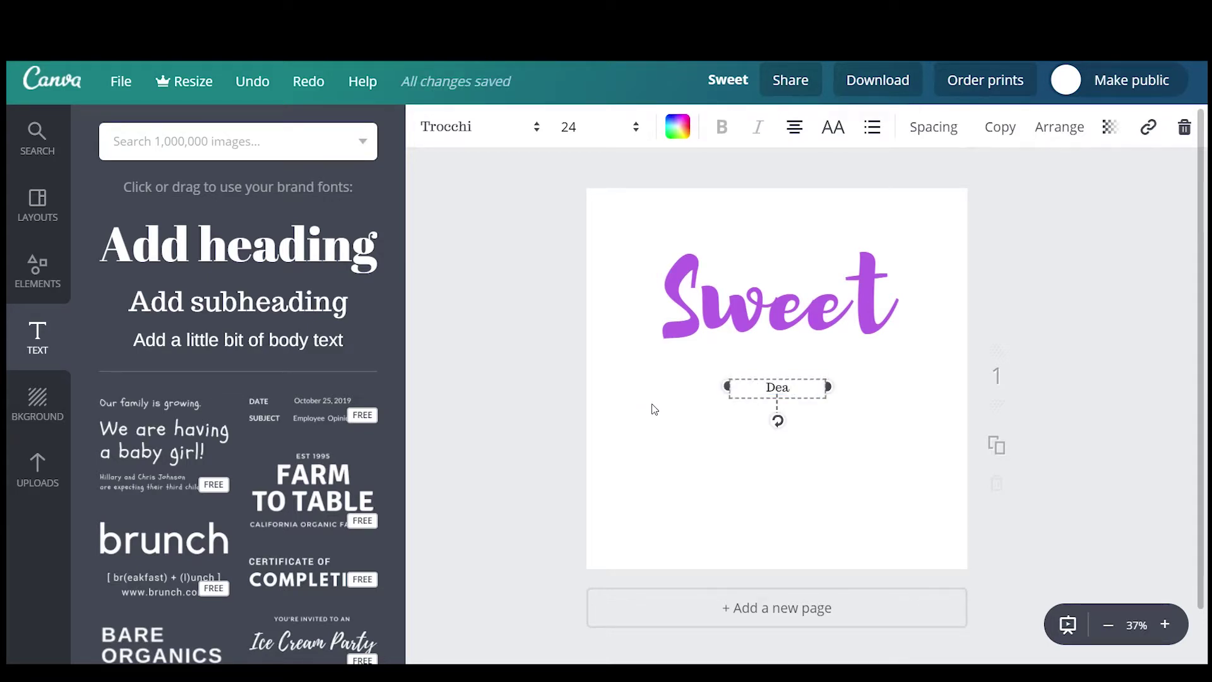
text(ls!)
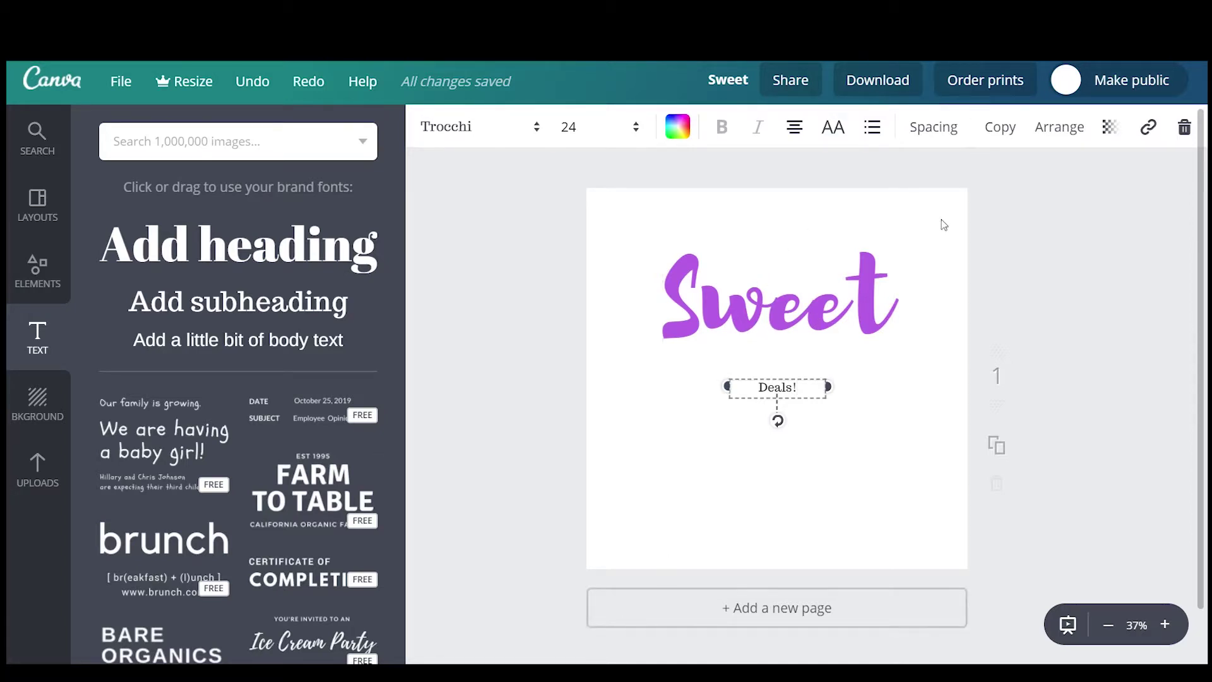
Step: Set the "Deals!" subheading to the Aileron Regular font at size 80
drag(802, 392, 753, 389)
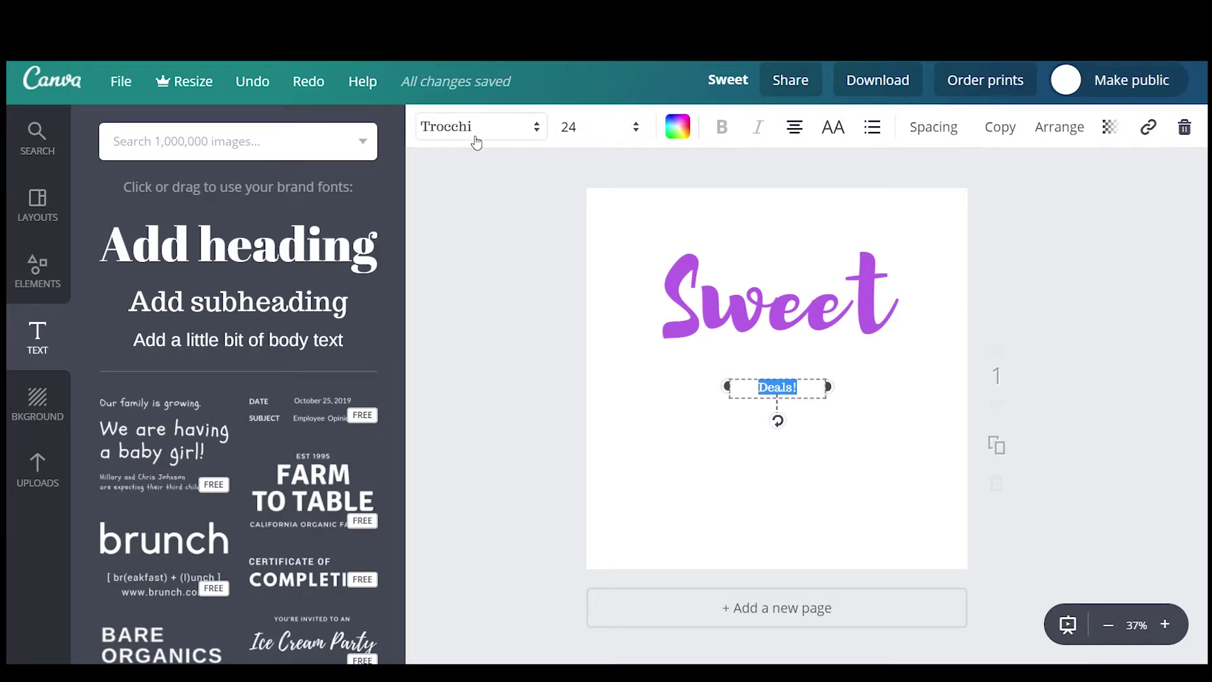
click(477, 138)
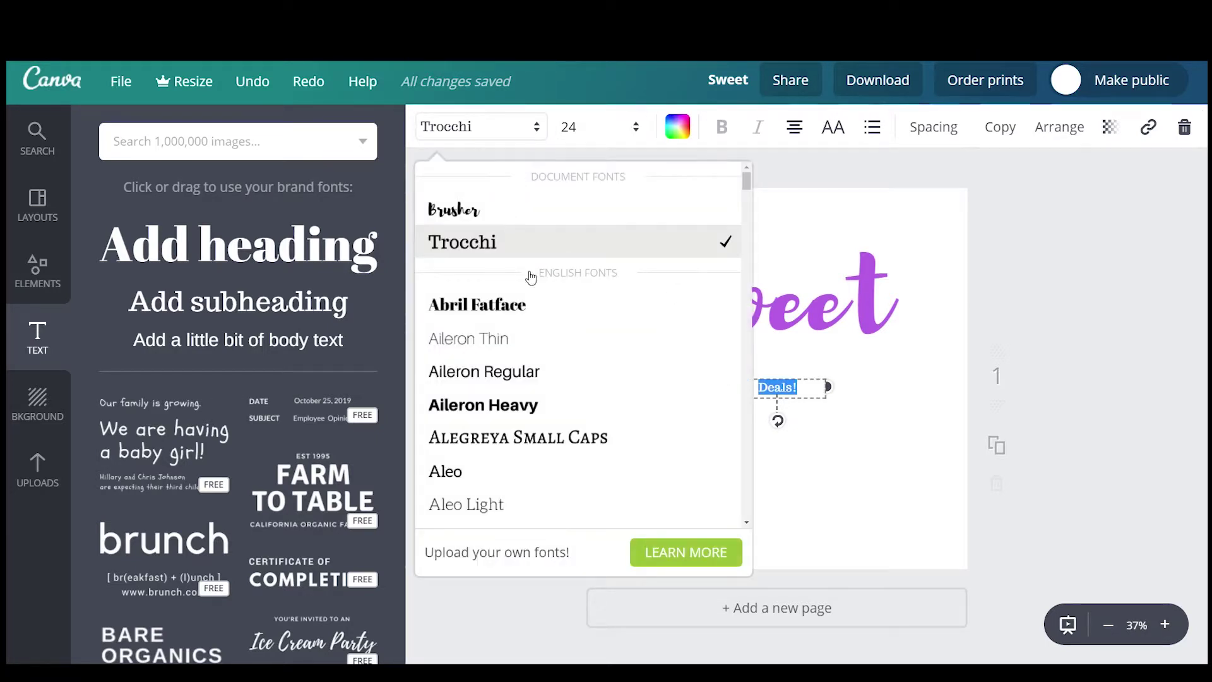
click(525, 379)
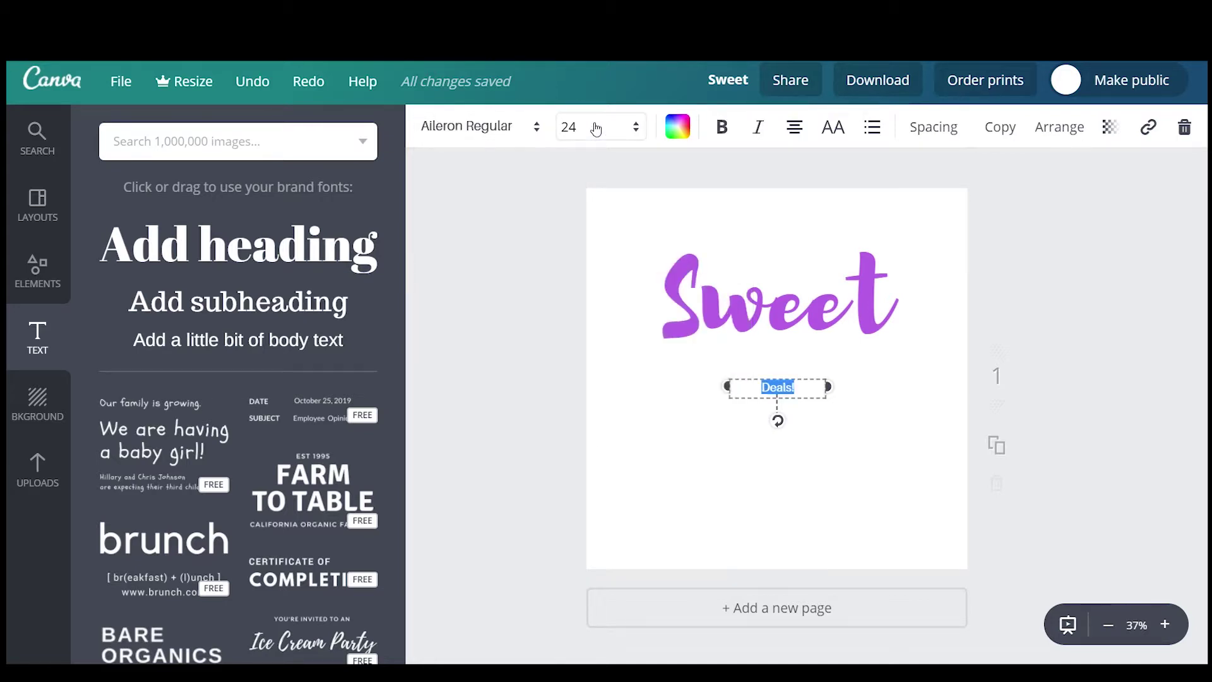
click(595, 128)
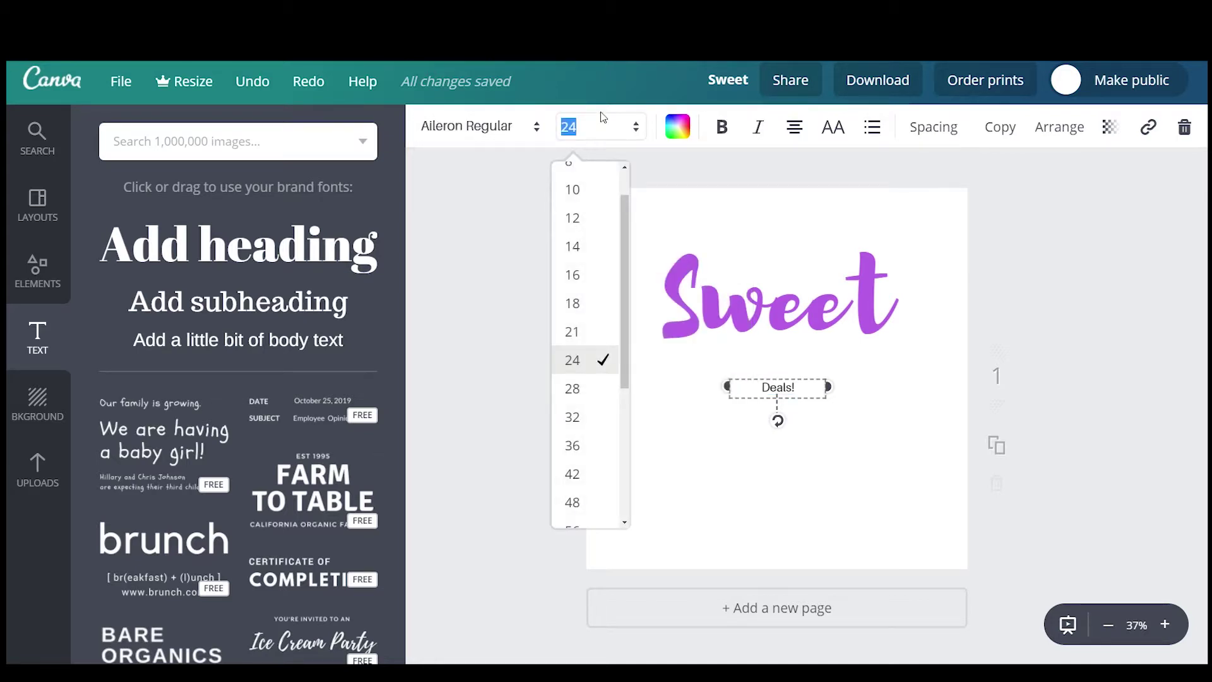
text(80)
key(Return)
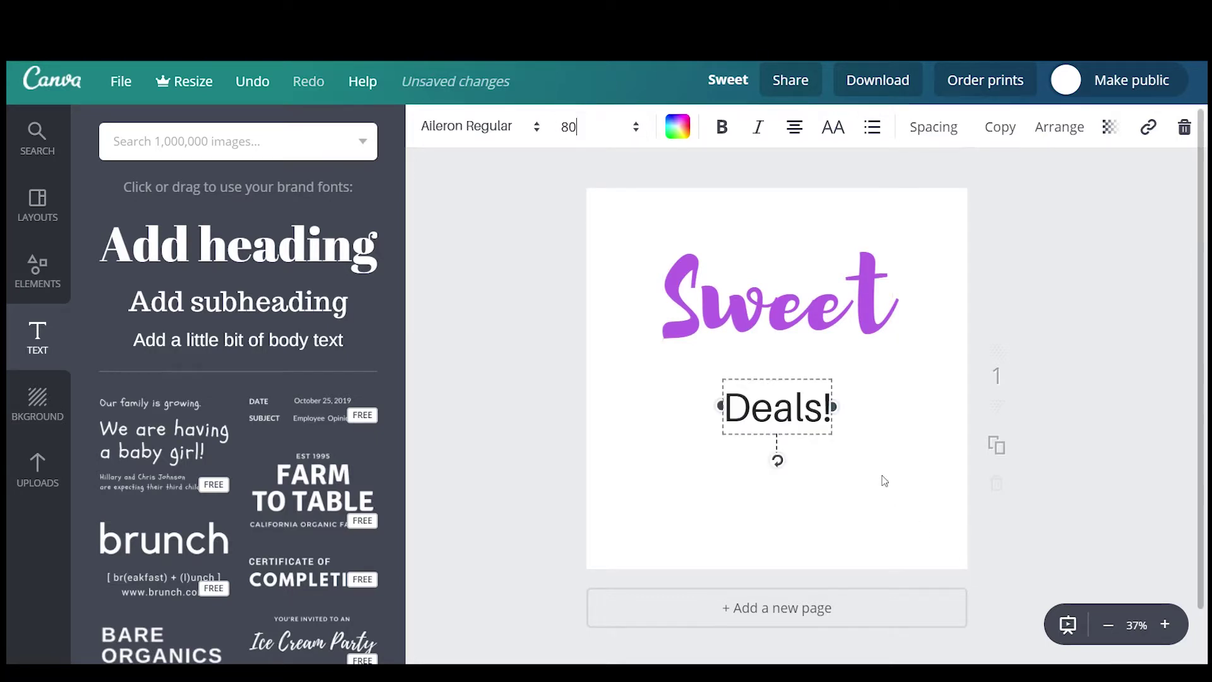
click(944, 433)
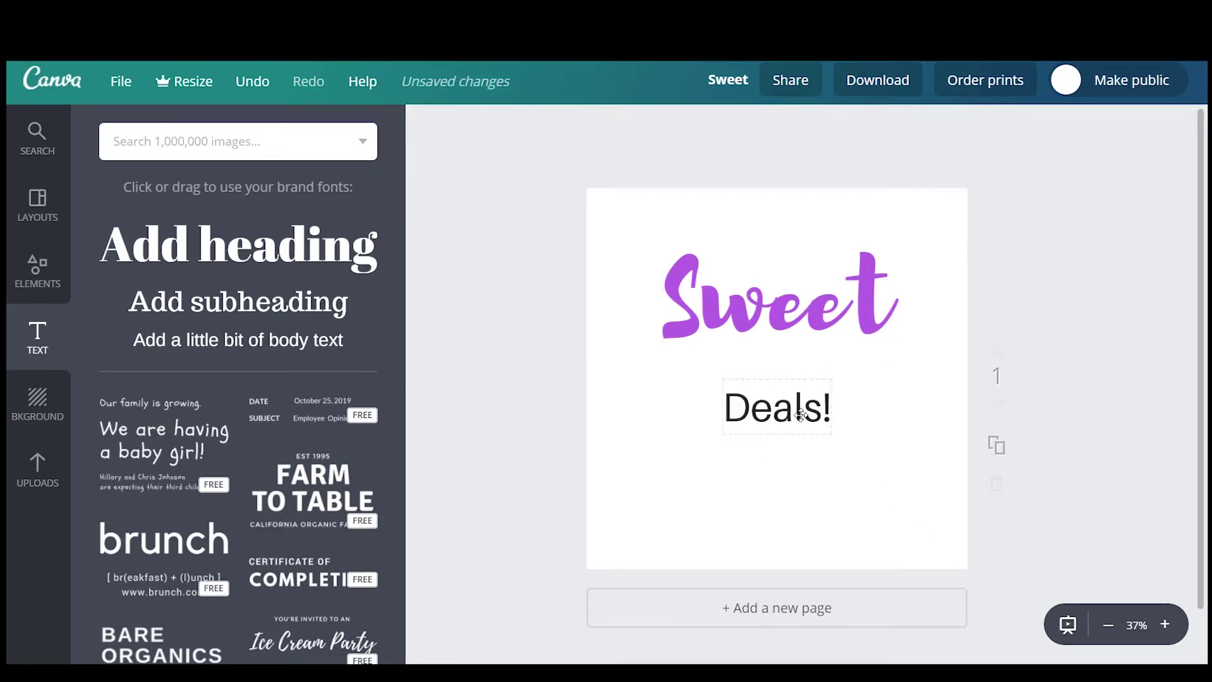
Step: Move the "Deals!" subheading up directly beneath "Sweet", slightly right of the page's centre
click(801, 414)
drag(796, 410, 829, 366)
click(860, 441)
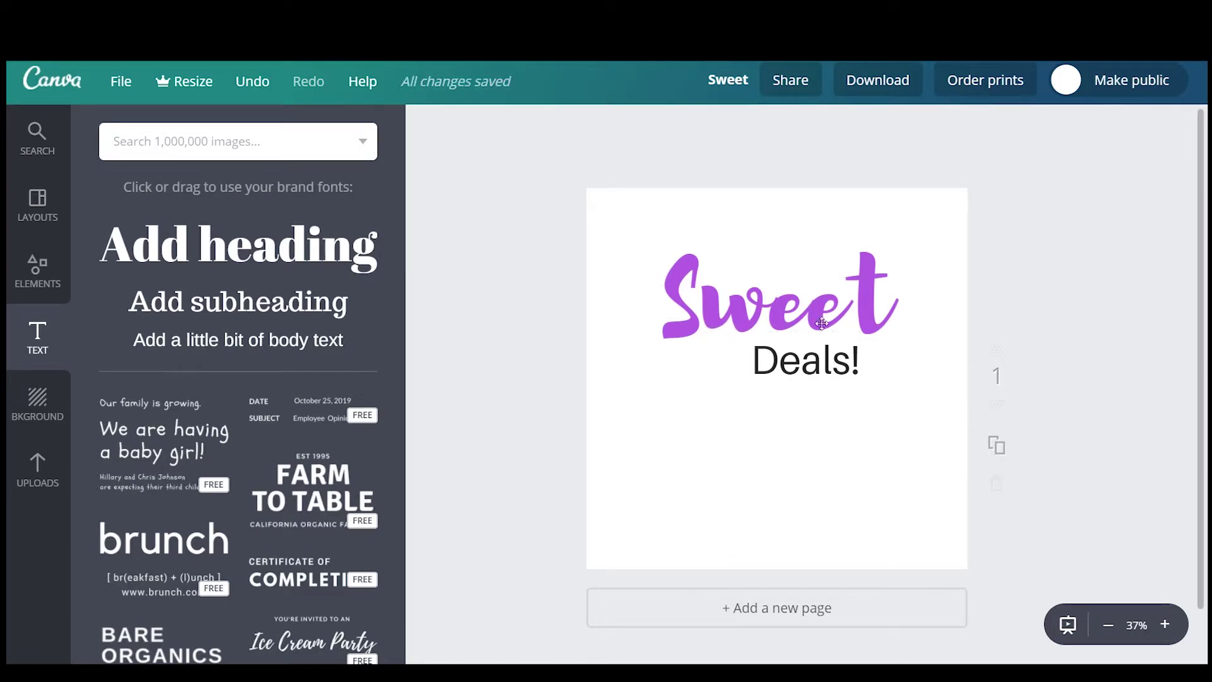
Step: Add a body text line to the page and place it just below "Deals!", centred horizontally
click(299, 347)
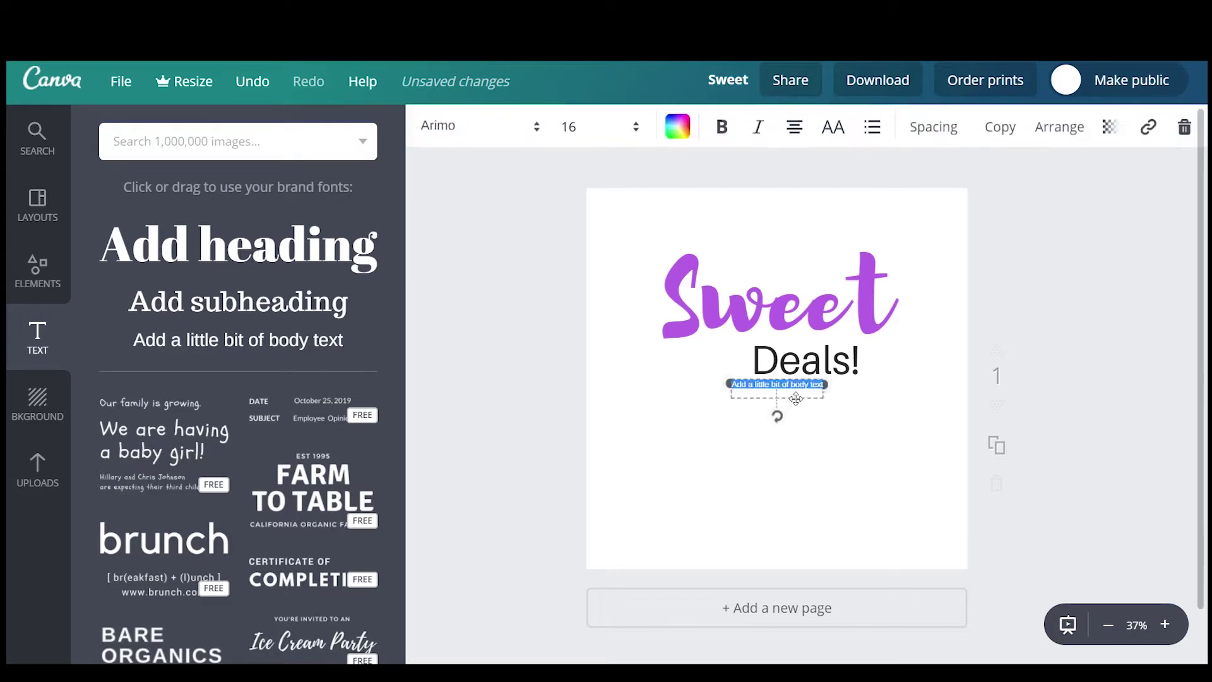
click(924, 467)
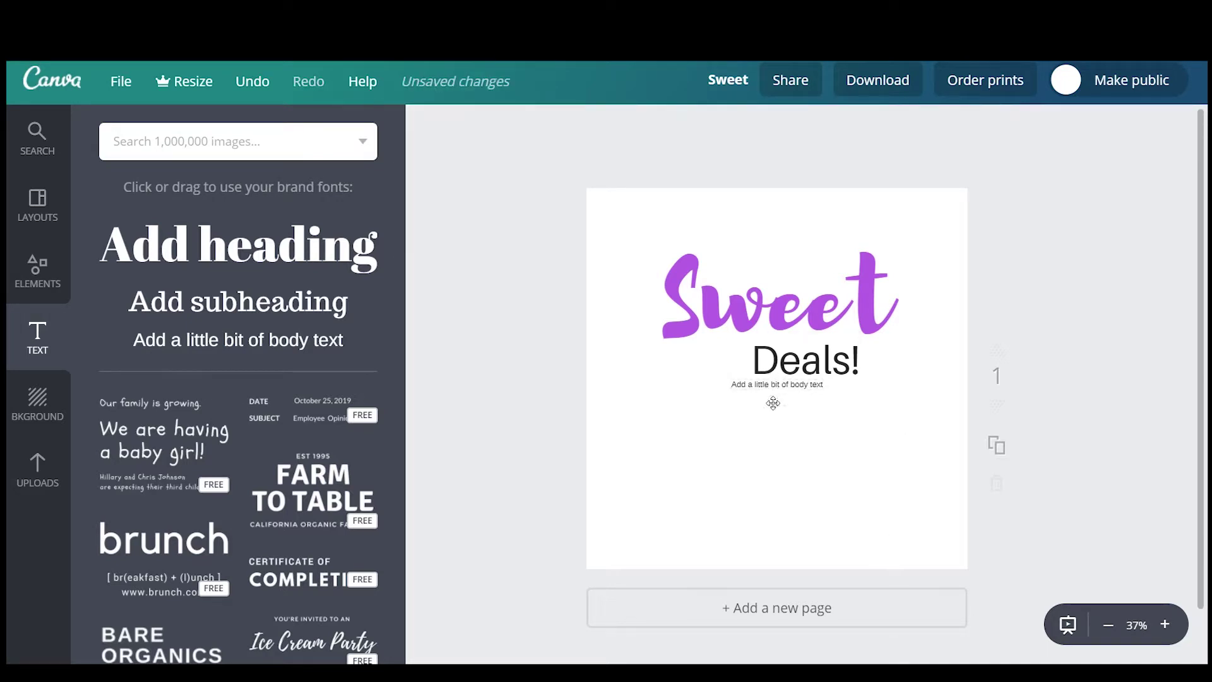
drag(773, 403, 780, 404)
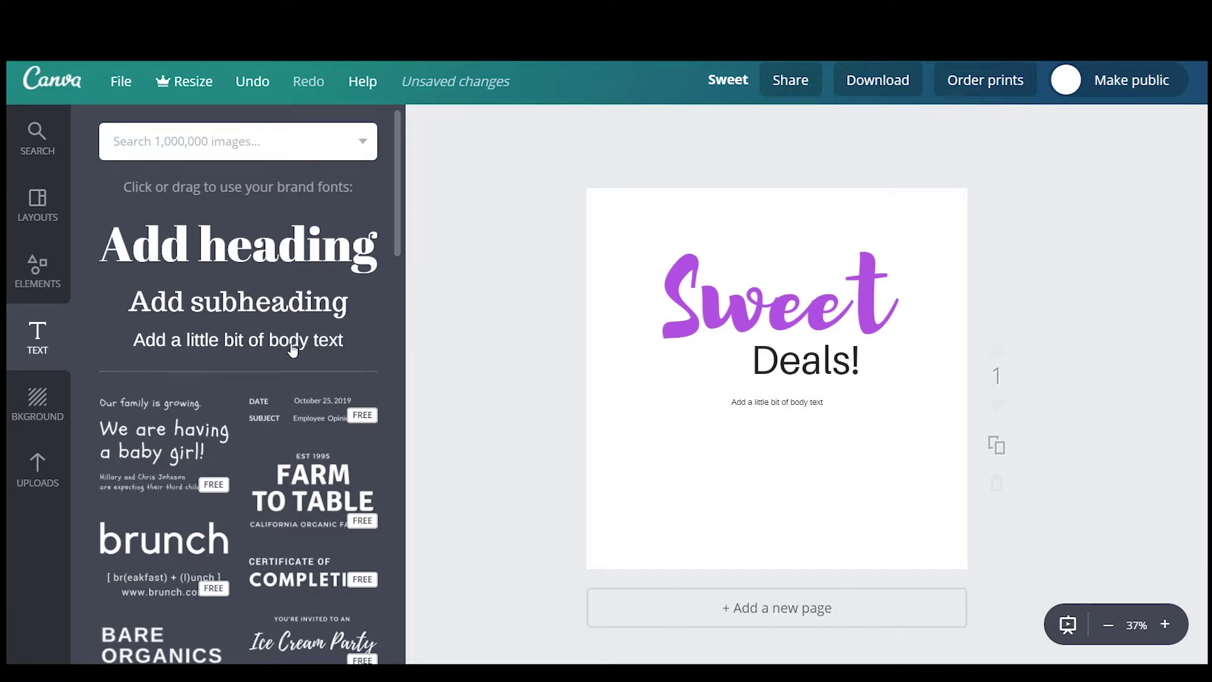
Step: Replace the body text placeholder with "When you sign-up for the designer's styles email list"
double_click(775, 403)
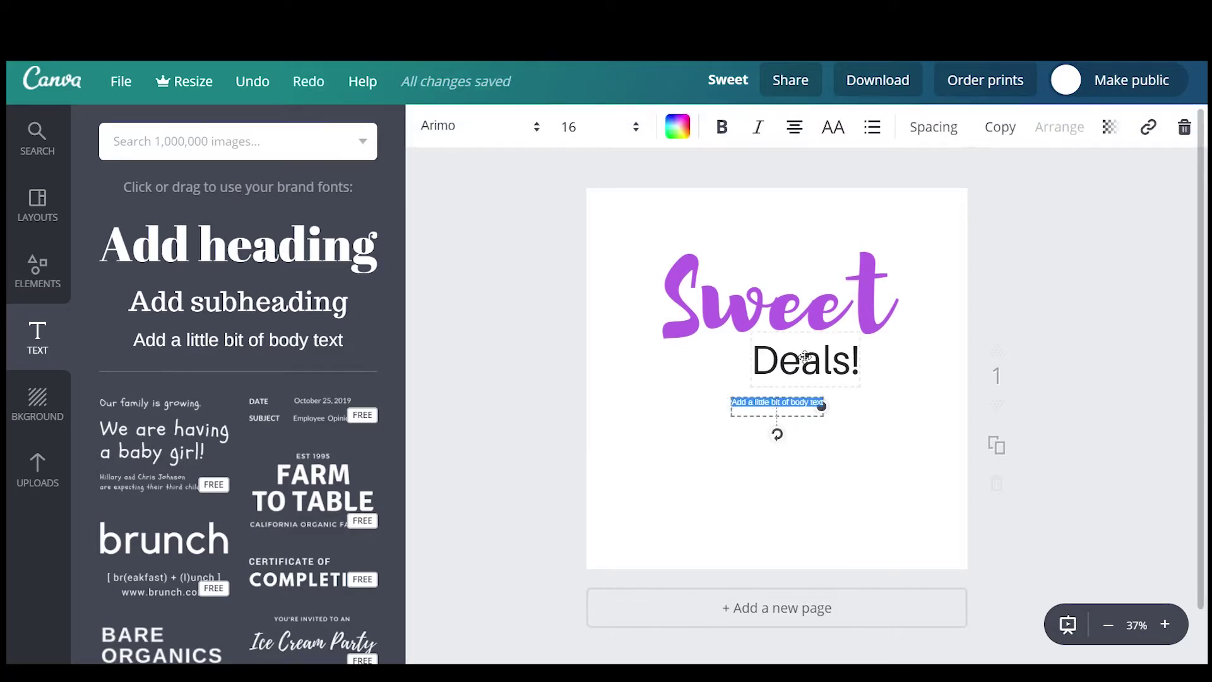
text(When you s)
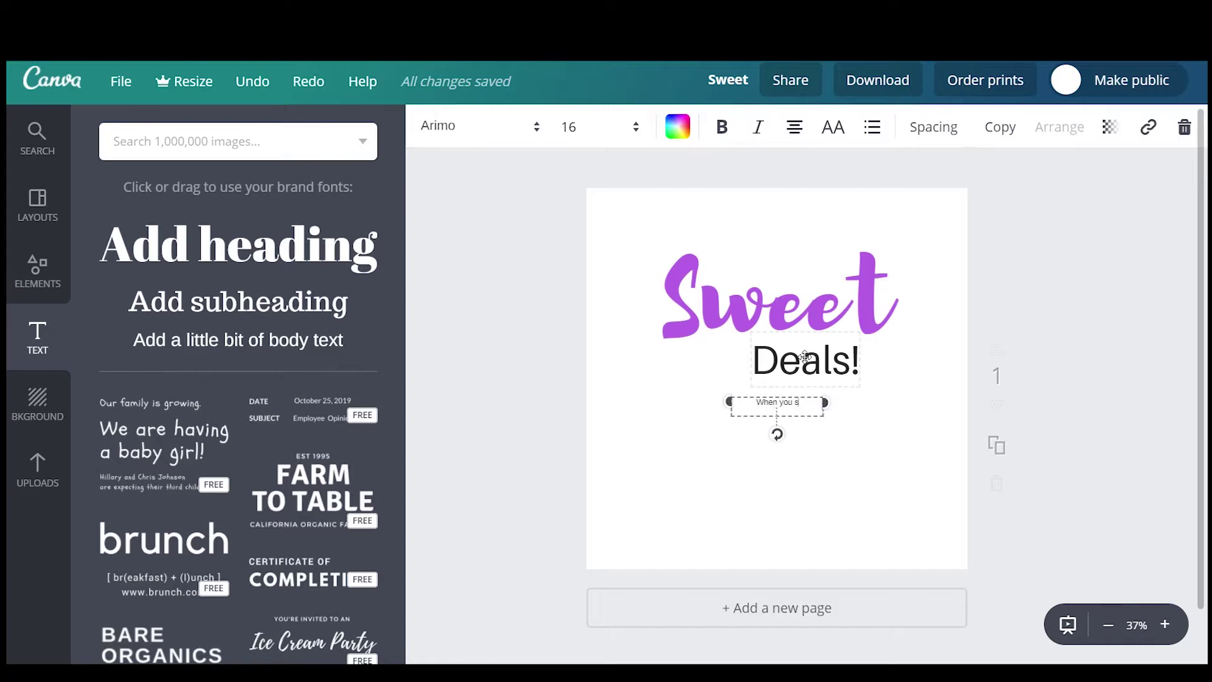
text(ign-up for the de)
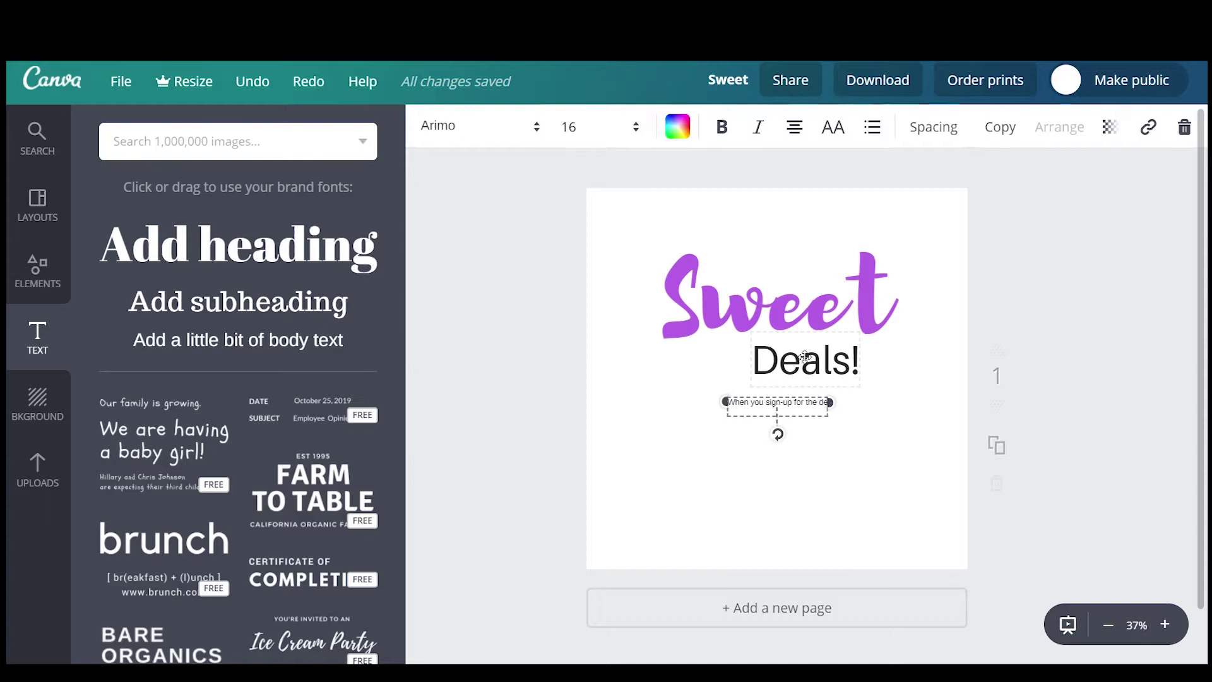
text(signer's)
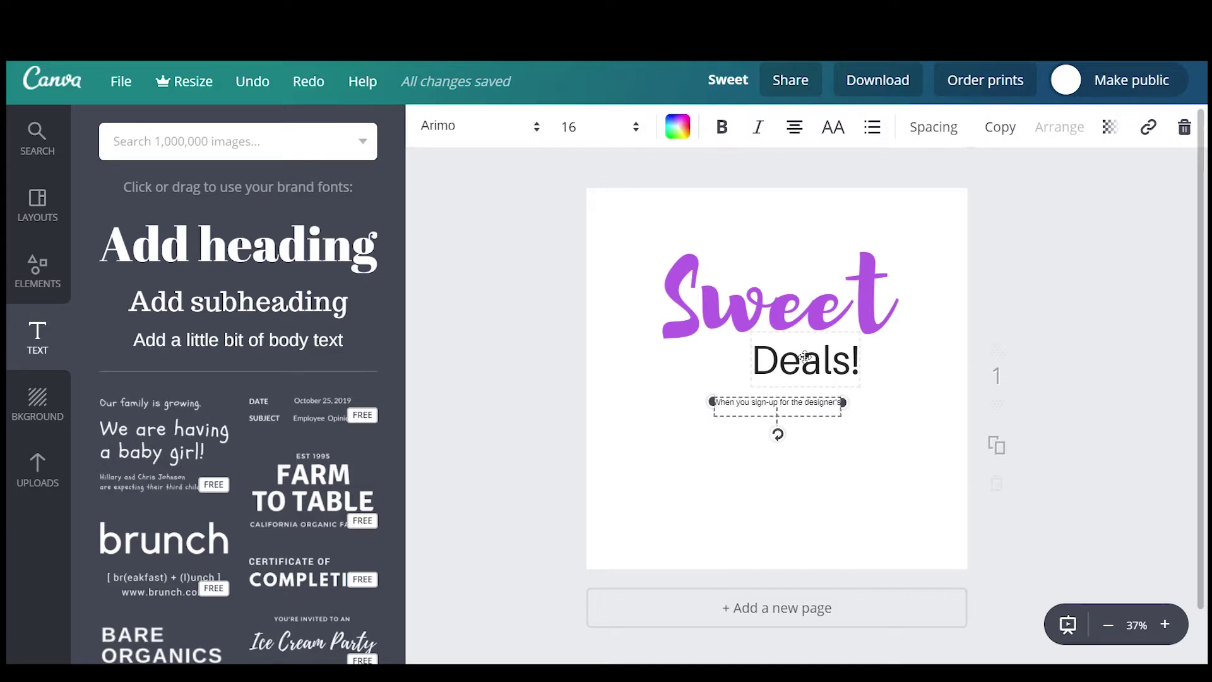
text( styles)
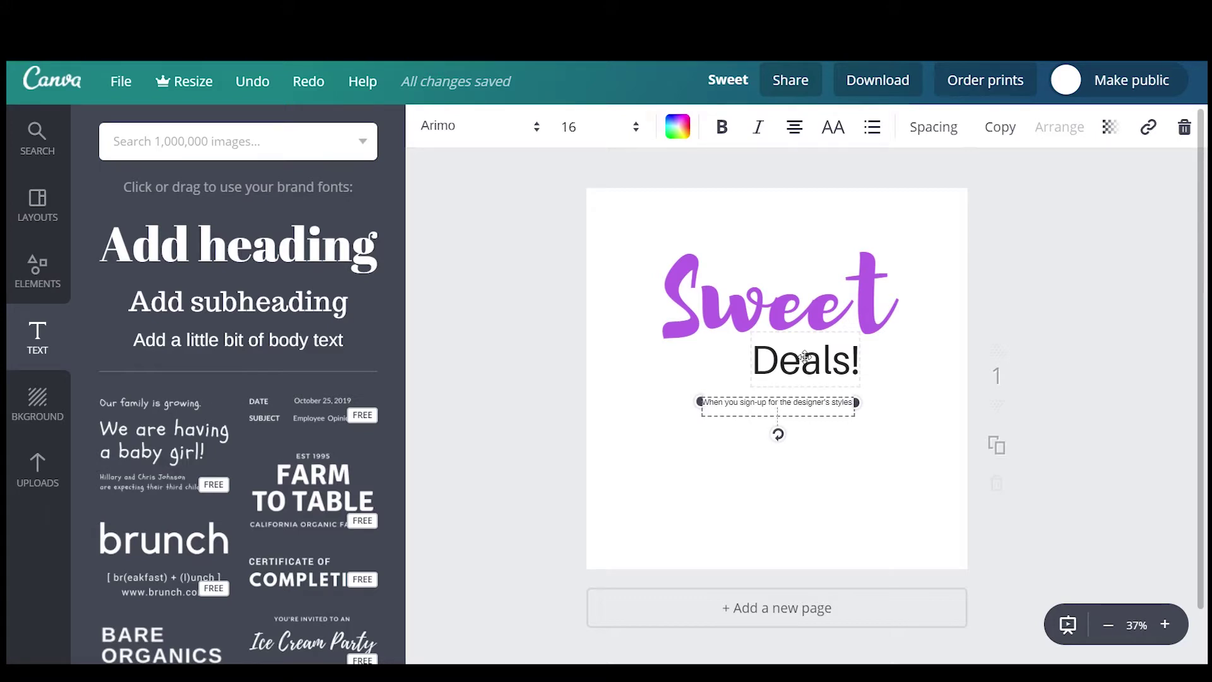
text( e)
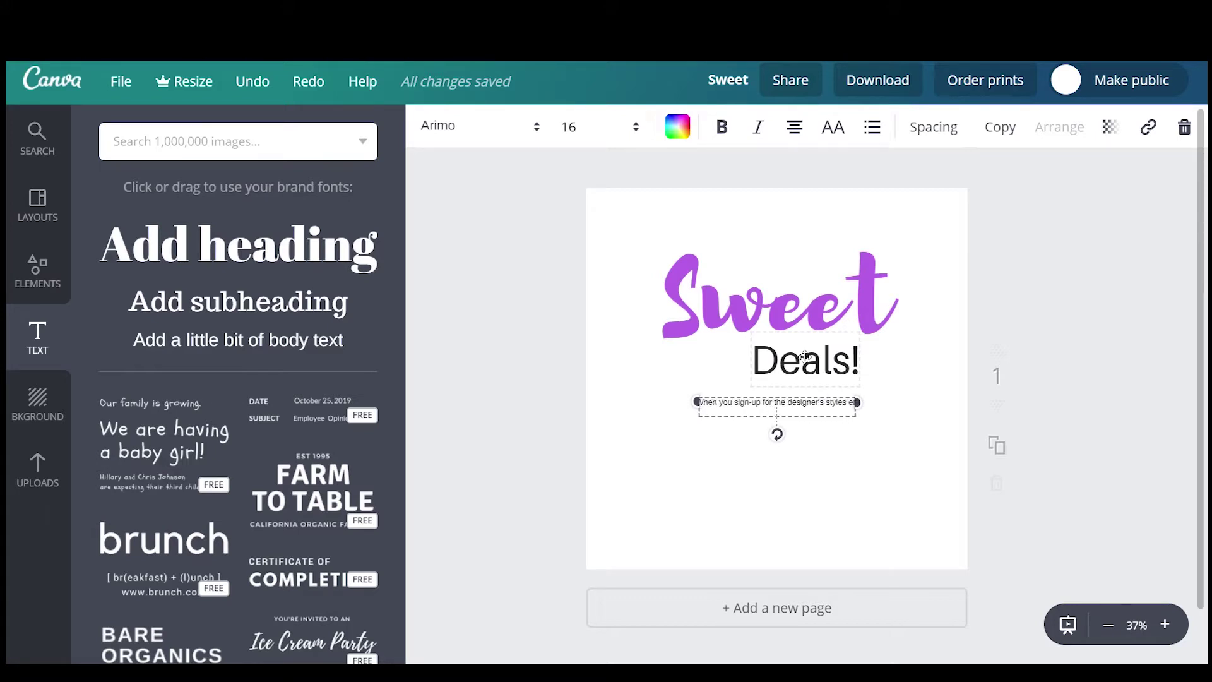
text(mail list)
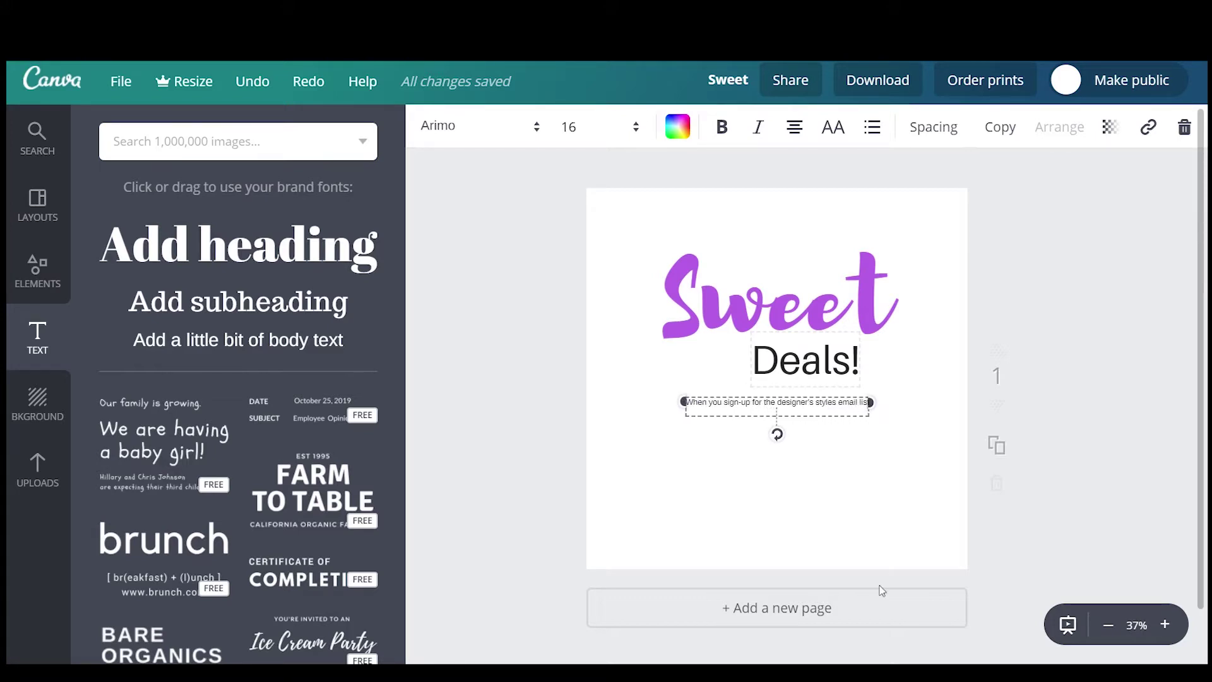
click(864, 425)
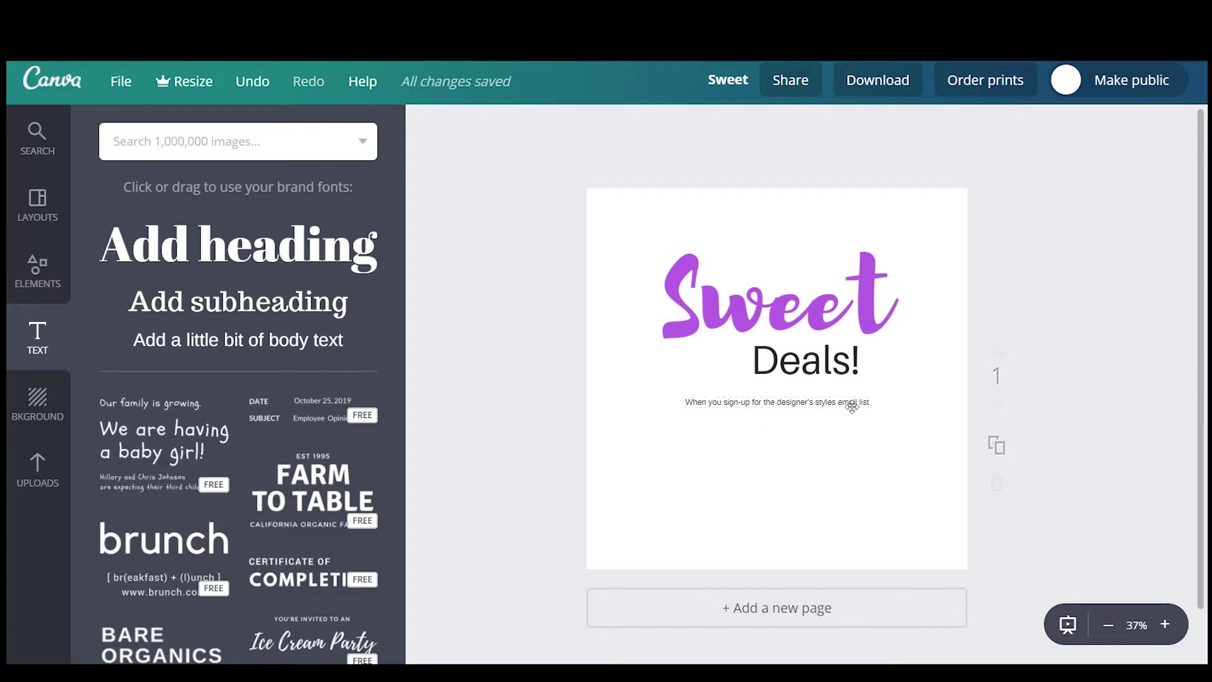
Step: Nudge the email list line up slightly towards "Deals!", keeping it centred horizontally
drag(838, 400, 793, 401)
right_click(838, 400)
click(813, 402)
click(814, 402)
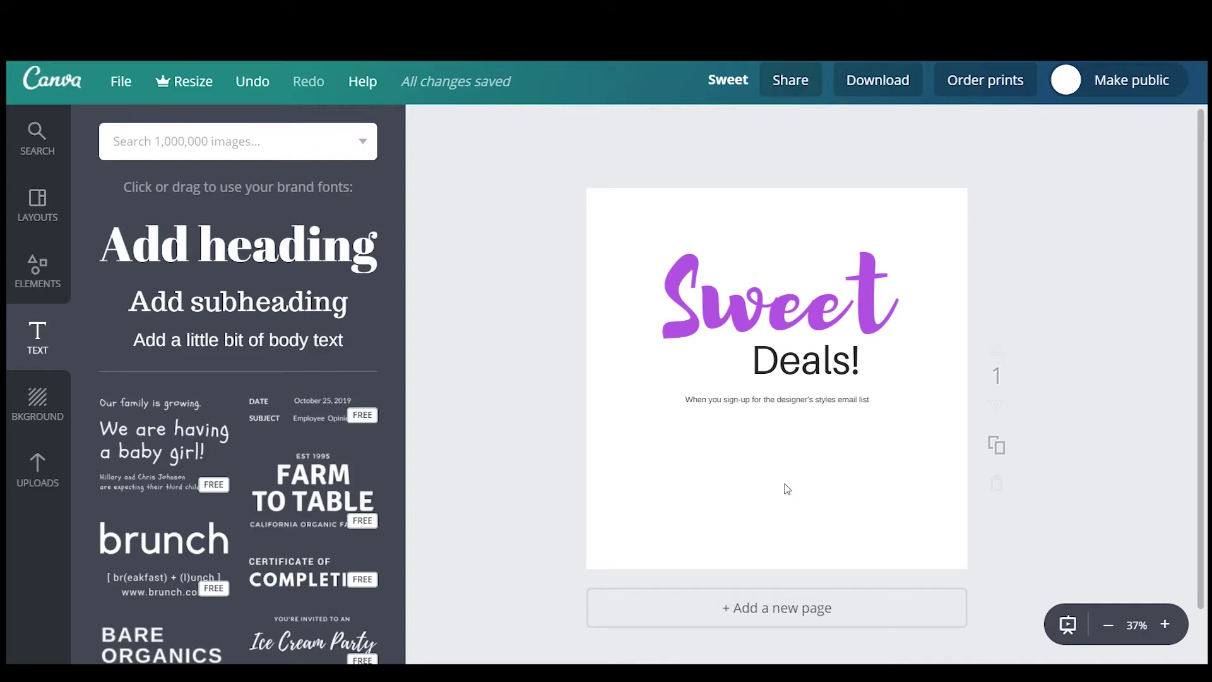
Step: Upload a cupcake image from the computer and add a cupcake from the uploaded images to the page
click(37, 475)
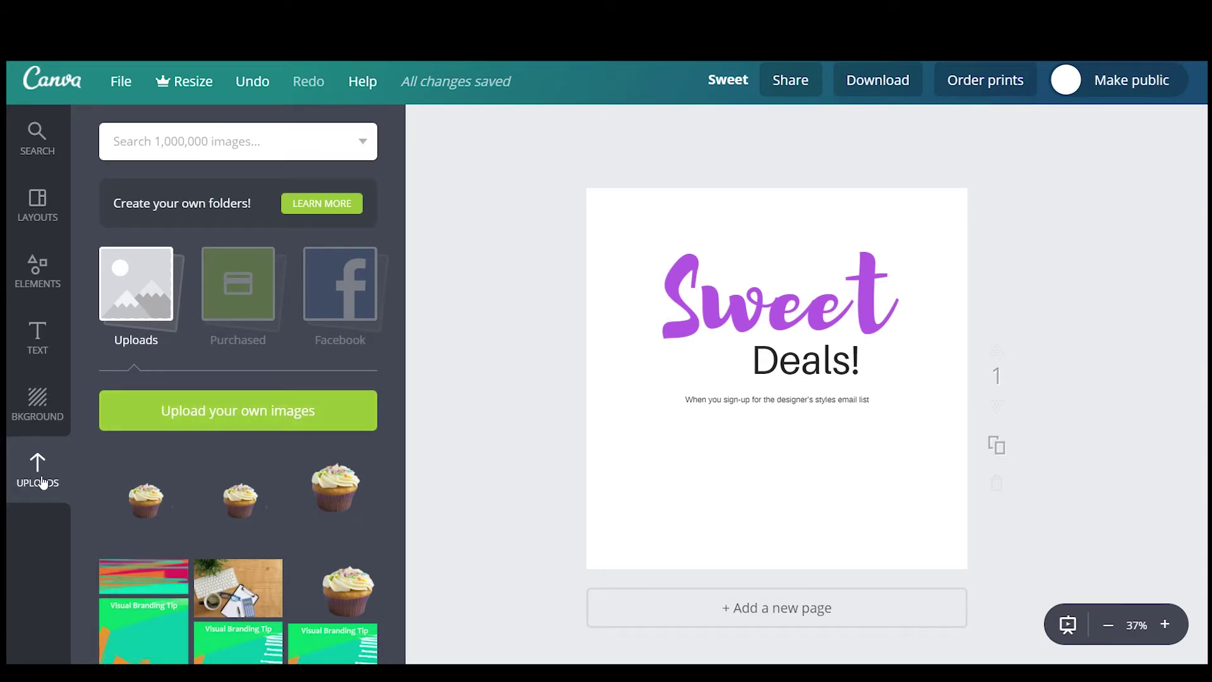
click(192, 428)
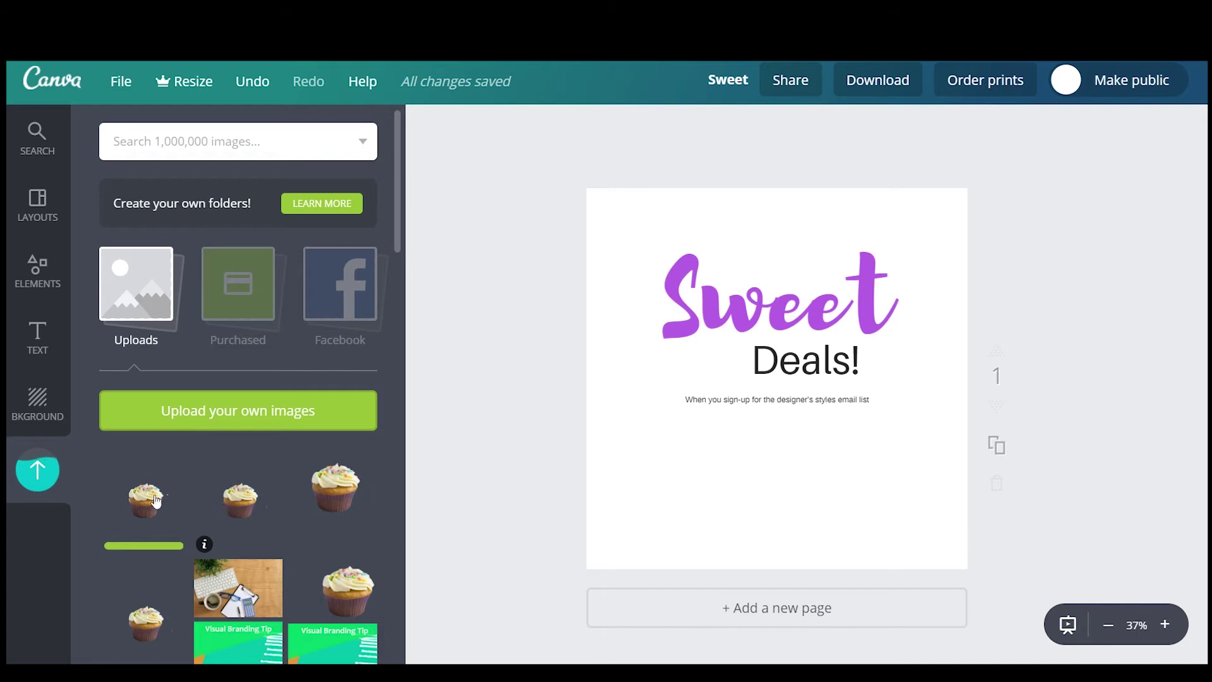
click(236, 509)
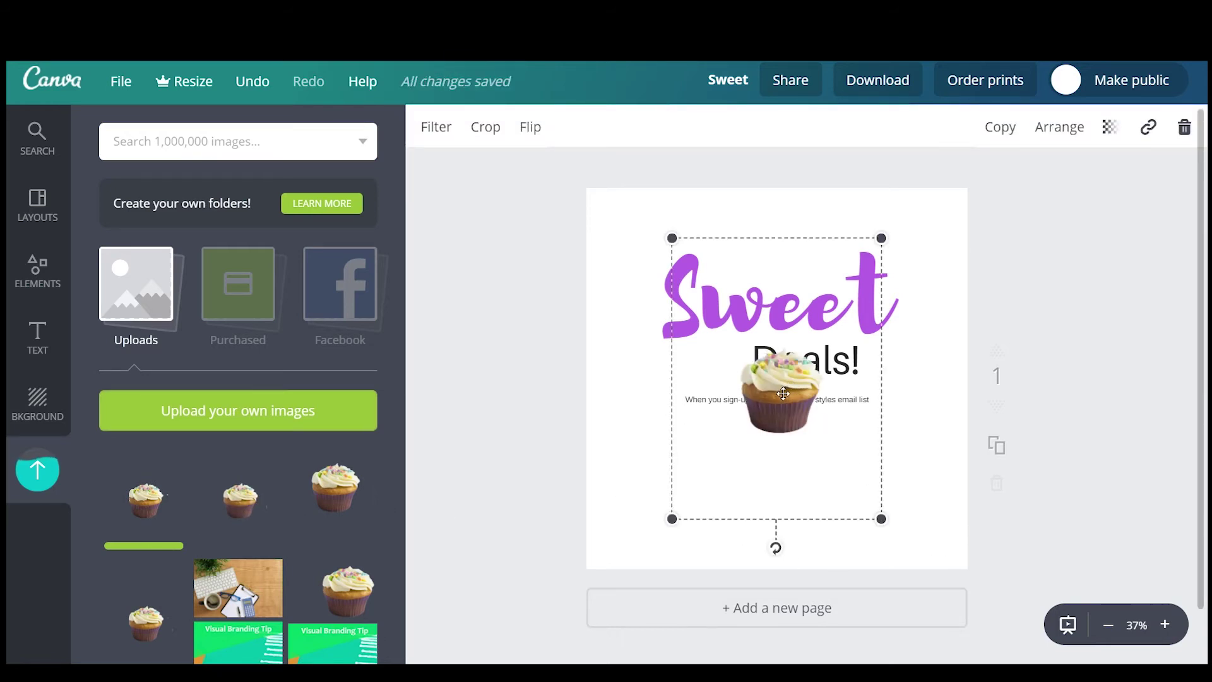
Step: Enlarge the cupcake to about half the page's width and centre it beneath the text, its base cut off by the page's lower edge
drag(880, 518, 1017, 681)
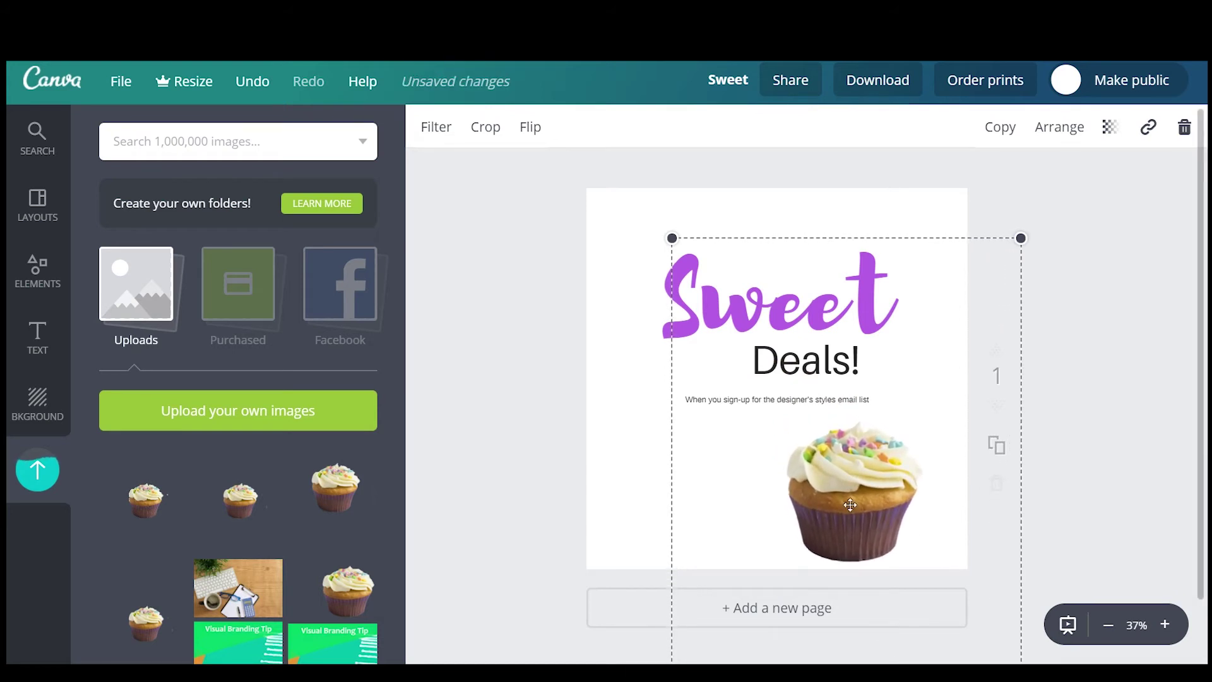
drag(858, 512, 796, 524)
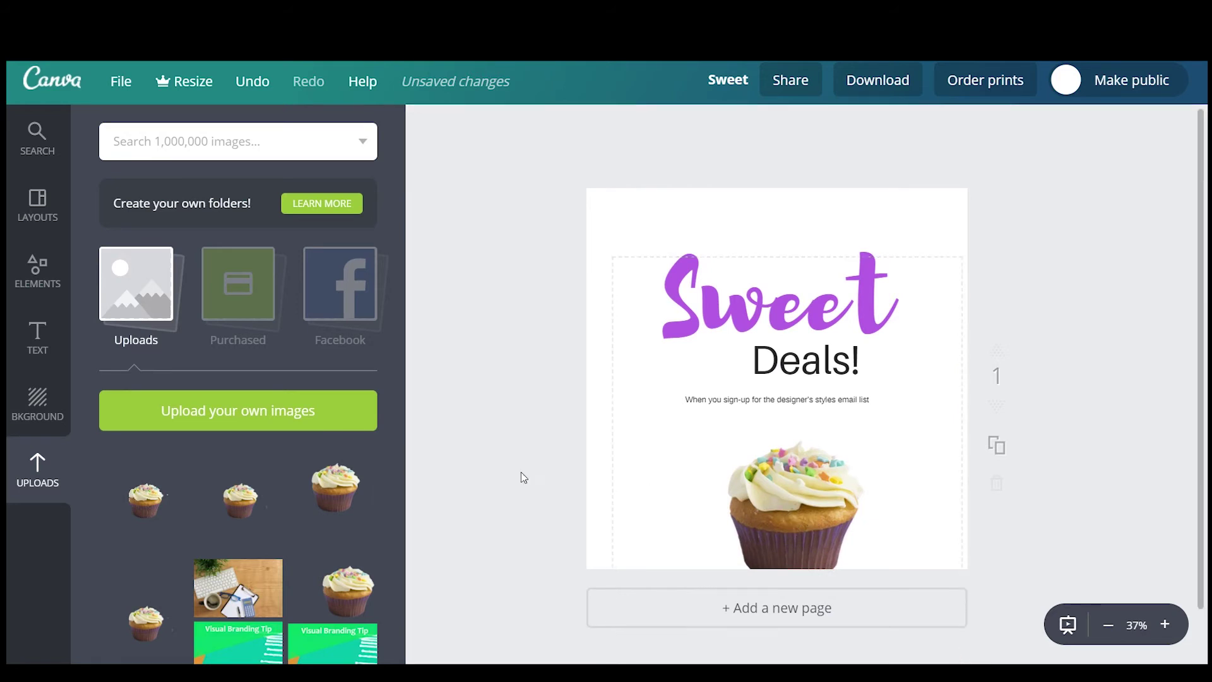
click(811, 522)
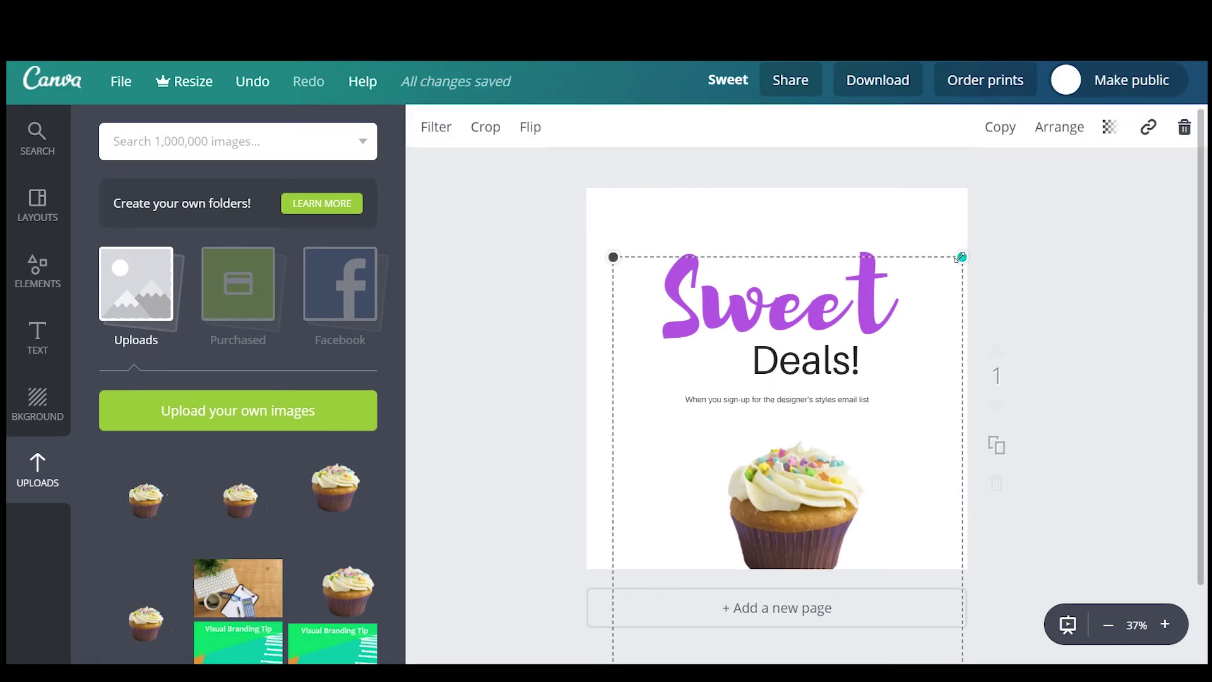
drag(962, 257, 1076, 70)
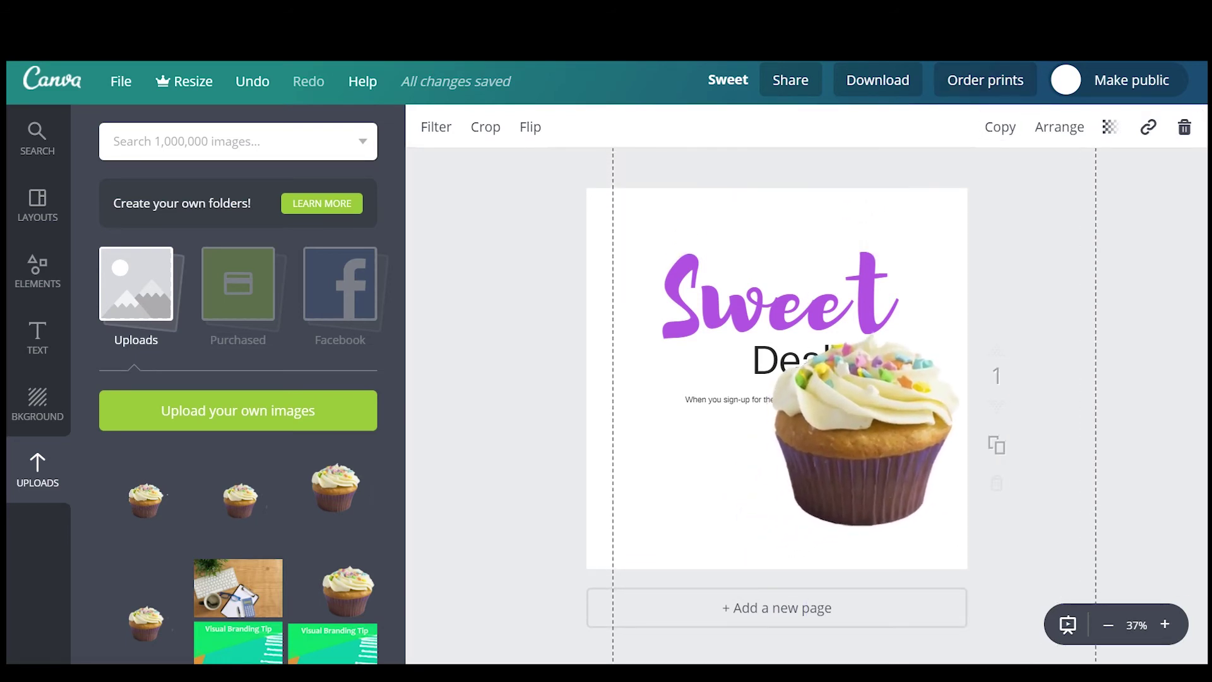
drag(898, 452, 821, 536)
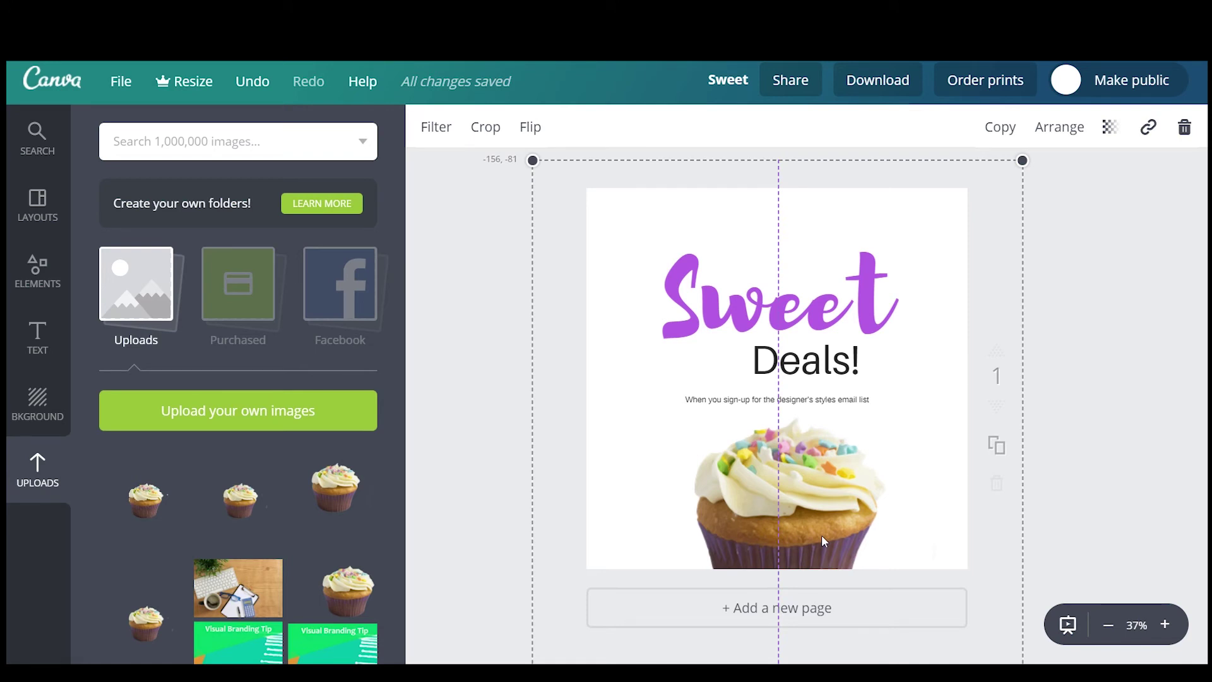
drag(821, 535, 821, 535)
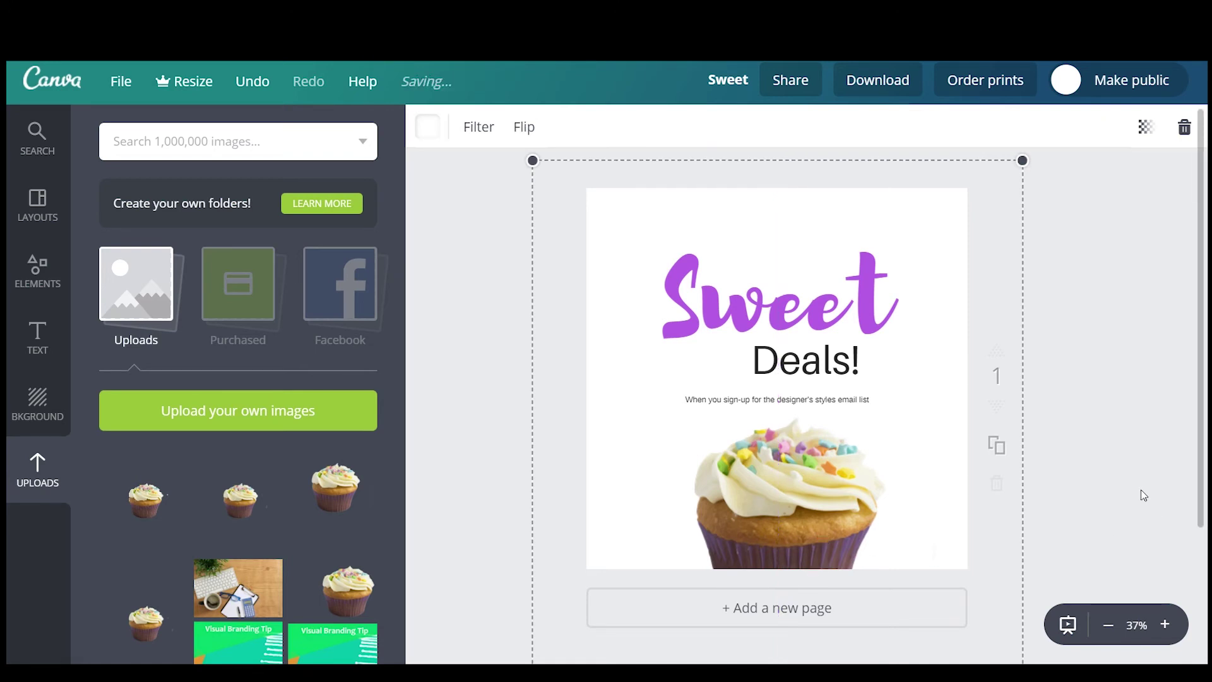
click(1102, 385)
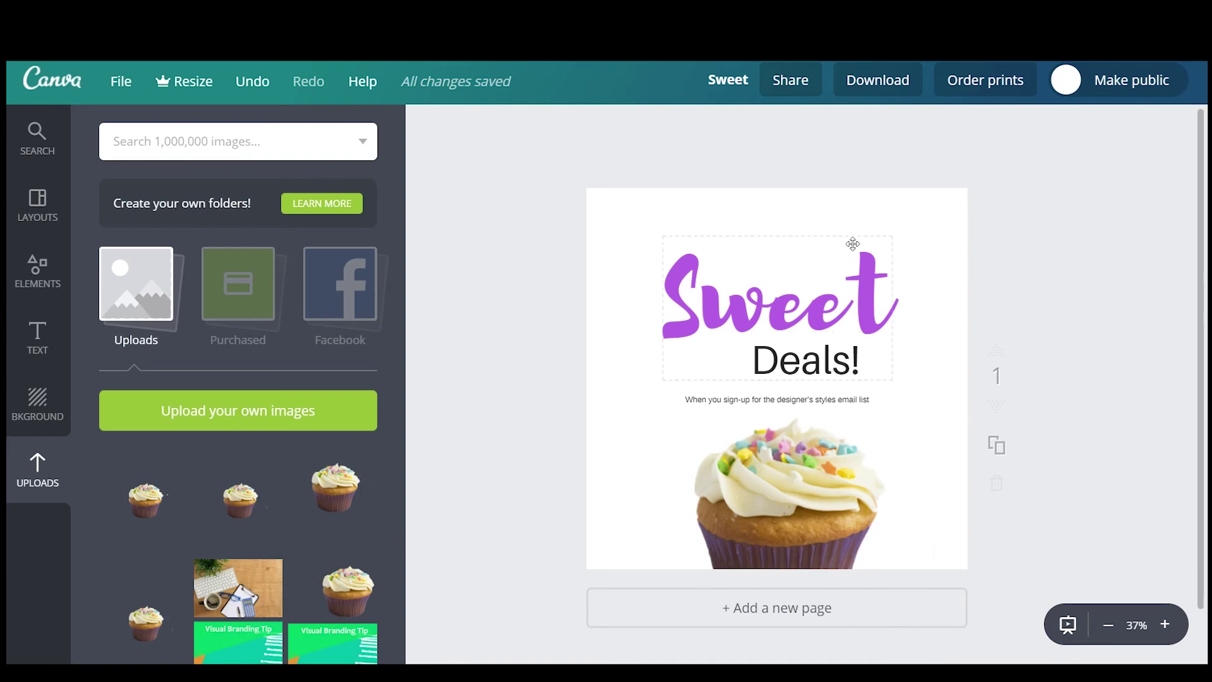
Step: Open the design's download options and show the available file types
click(872, 78)
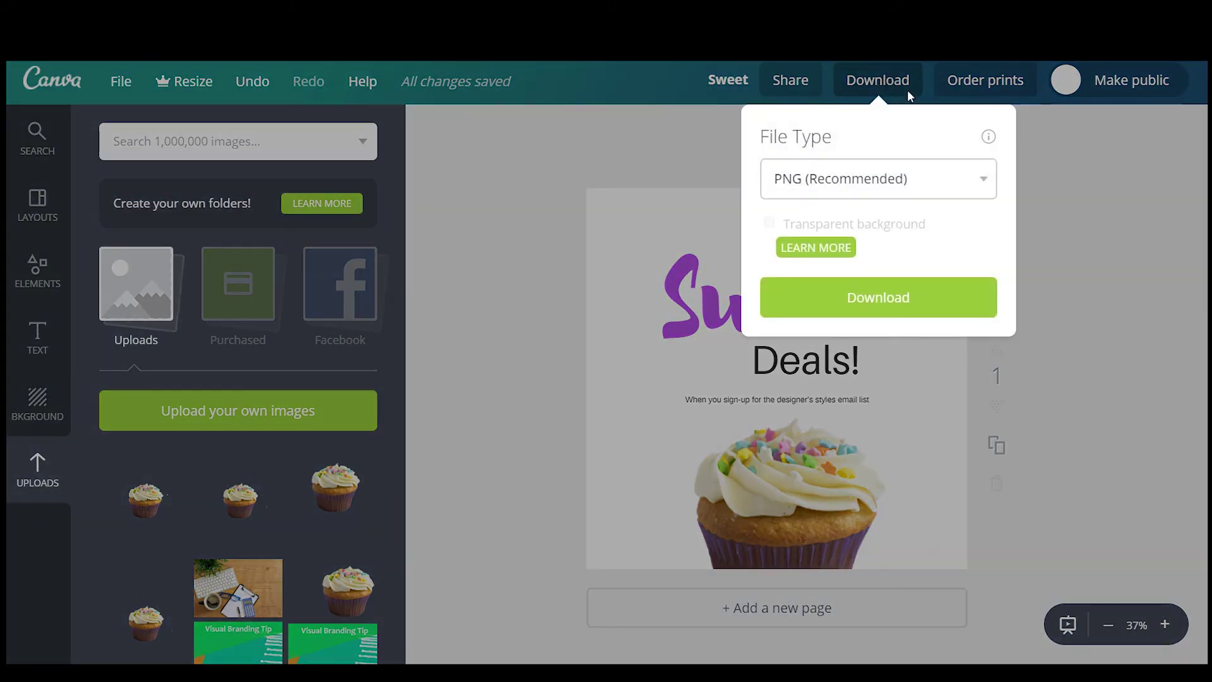
click(892, 181)
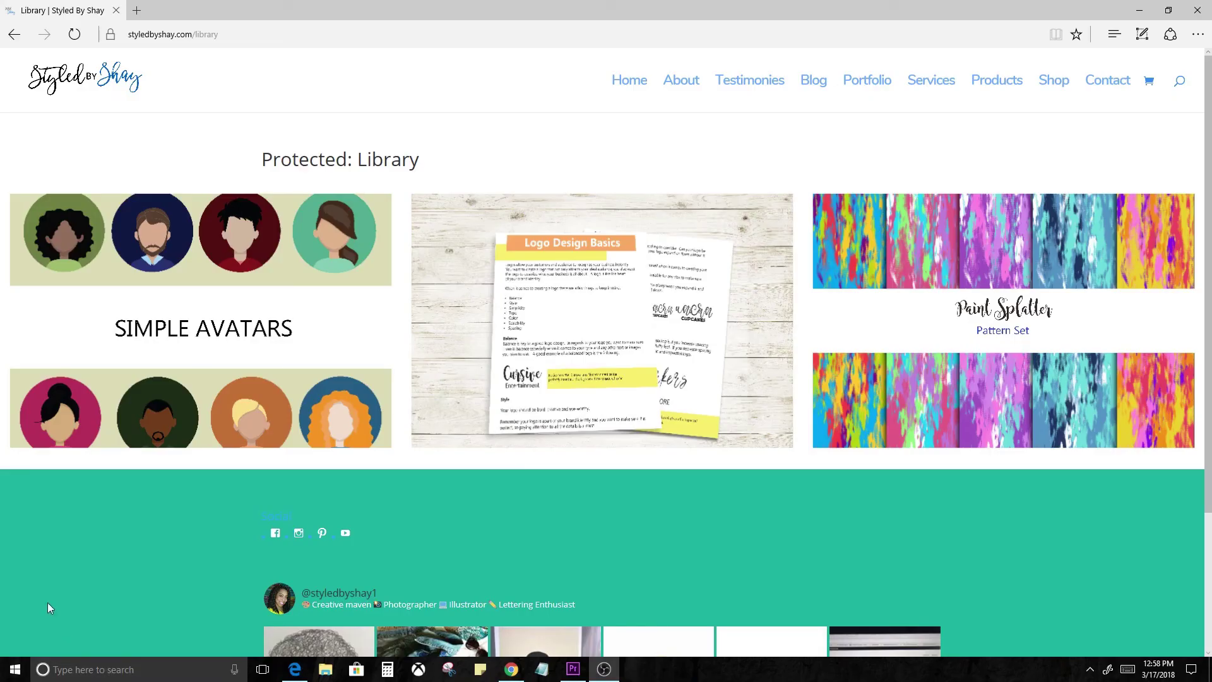
Step: Look over the simple avatars and logo design worksheet items on the Styled By Shay library page
mouse_move(278, 248)
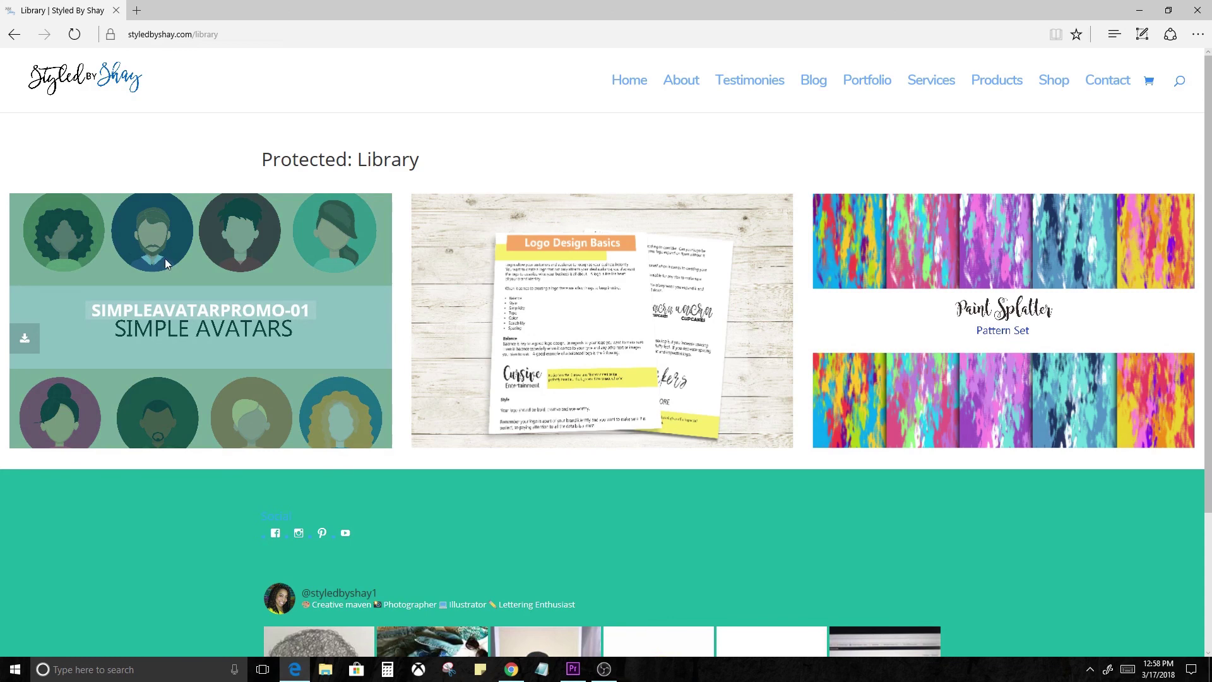
mouse_move(541, 251)
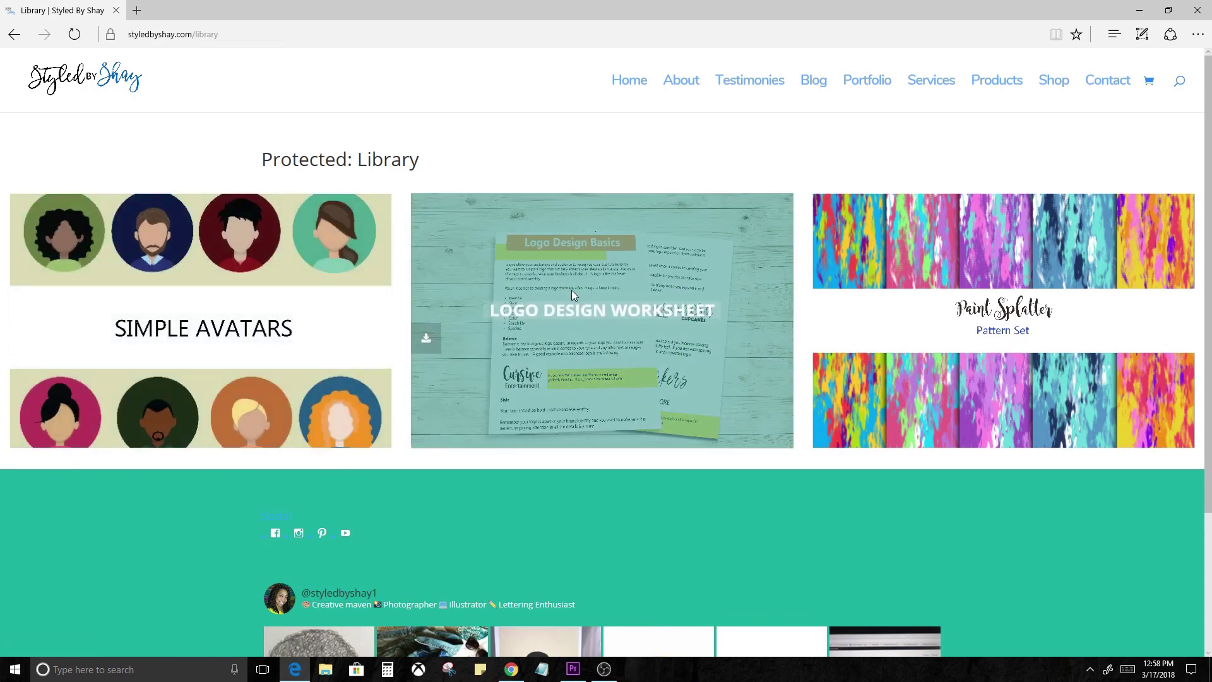